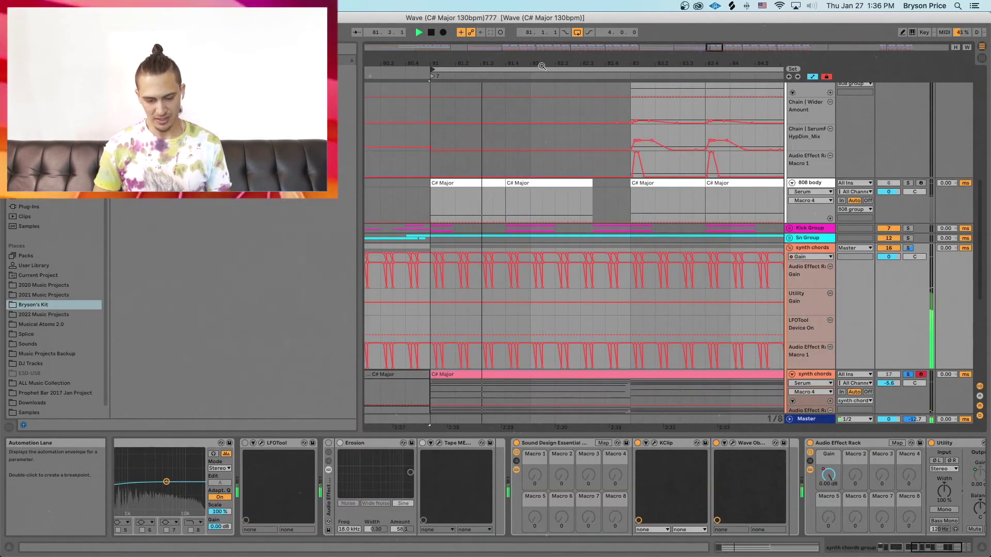
Open the LFOTool on the synth chords track and reposition its window to view the volume shape
left_click_drag(542, 66, 536, 51)
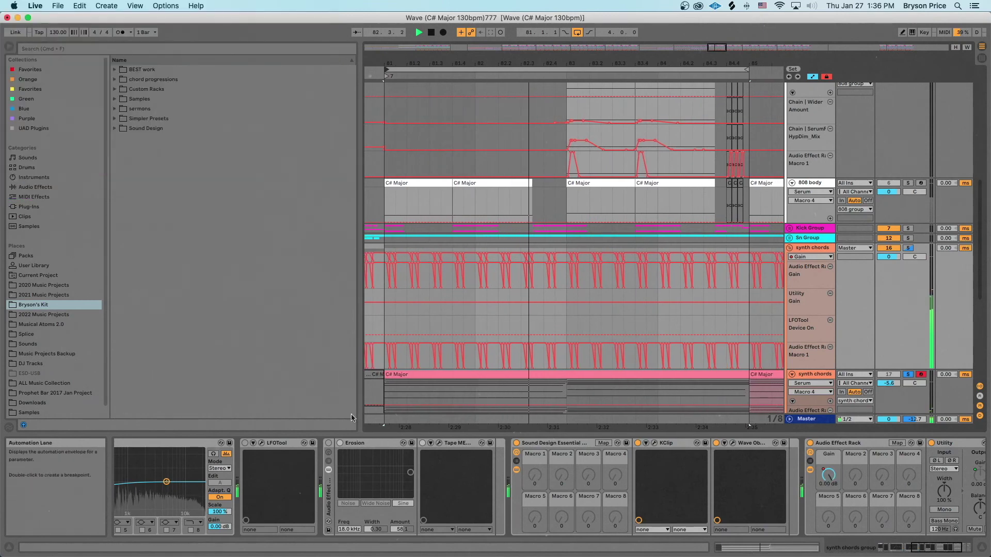
left_click(261, 444)
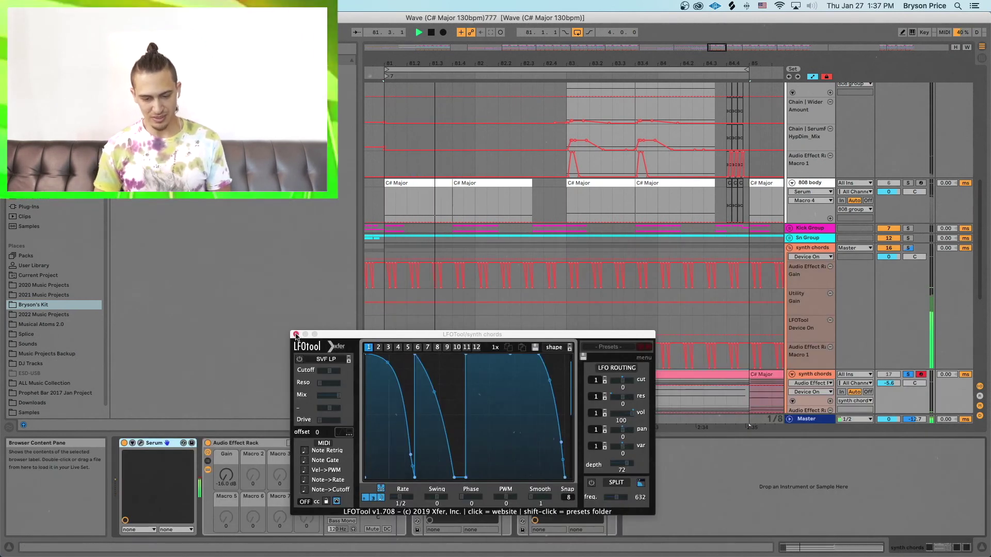
left_click_drag(301, 336, 356, 239)
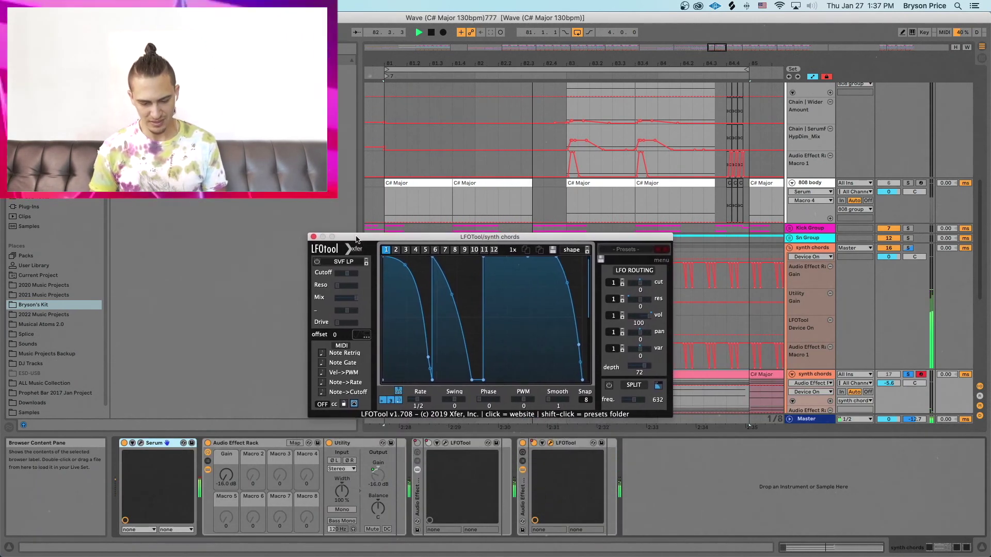
Delete the on/off automation of the synth chords rack containing the first LFOTool, and open that LFOTool's window
right_click(418, 444)
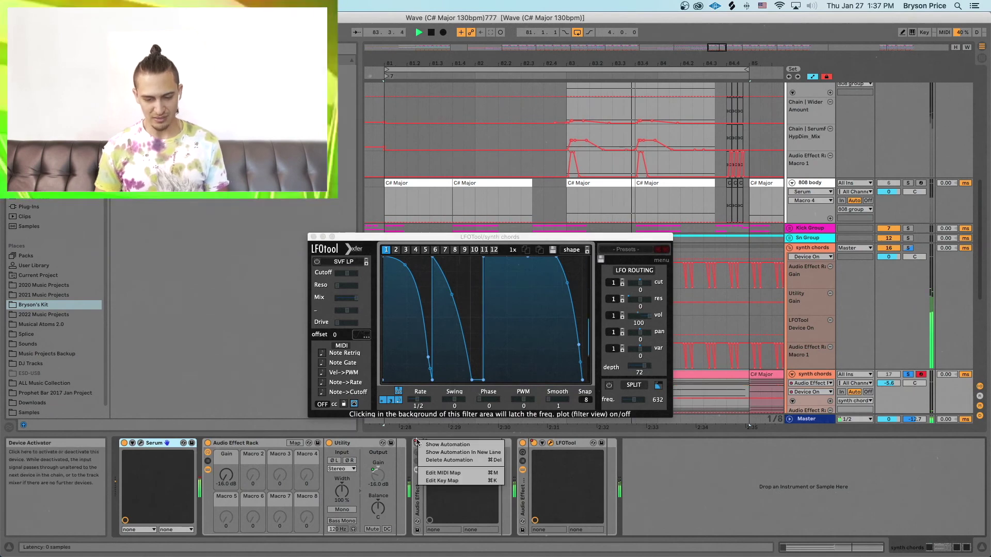
left_click(430, 460)
left_click(416, 443)
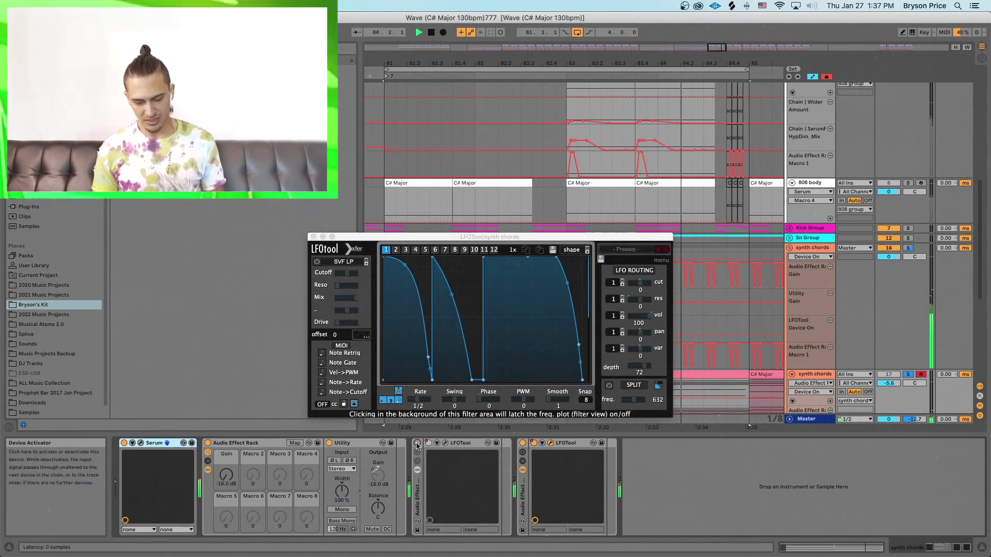
left_click(445, 443)
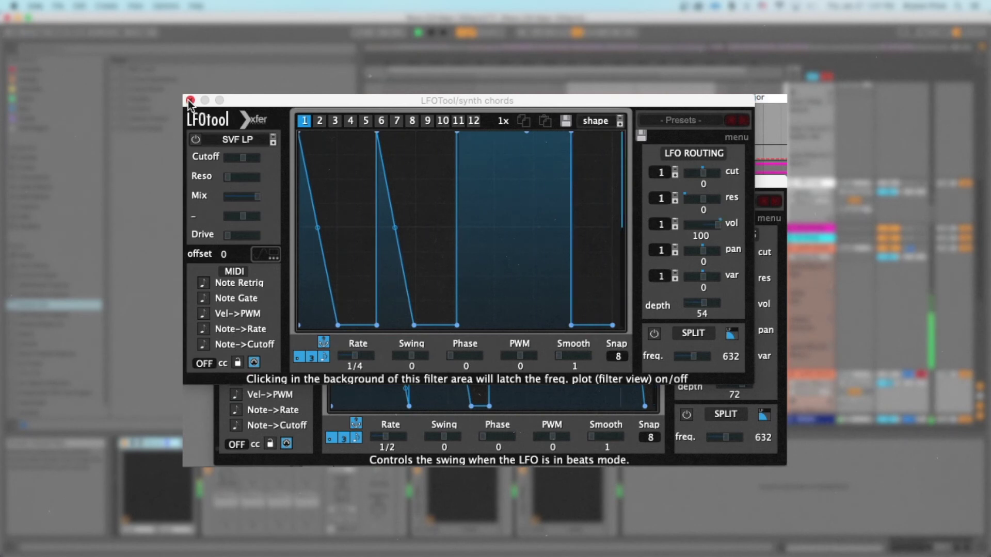
left_click_drag(249, 102, 268, 102)
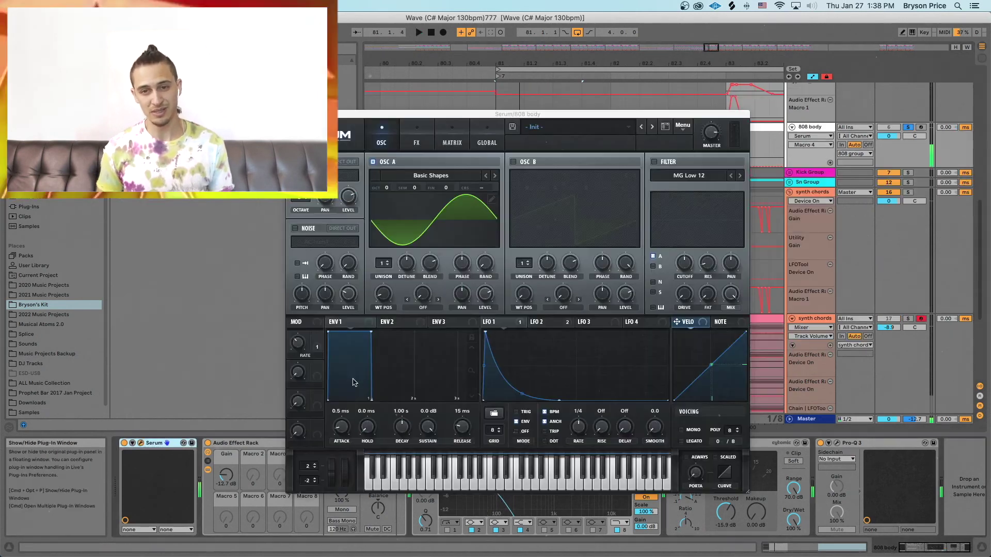
Examine the LFO 1 and LFO 2 shapes in the 808 body's Serum and LFO 2's modulation destinations
left_click(507, 326)
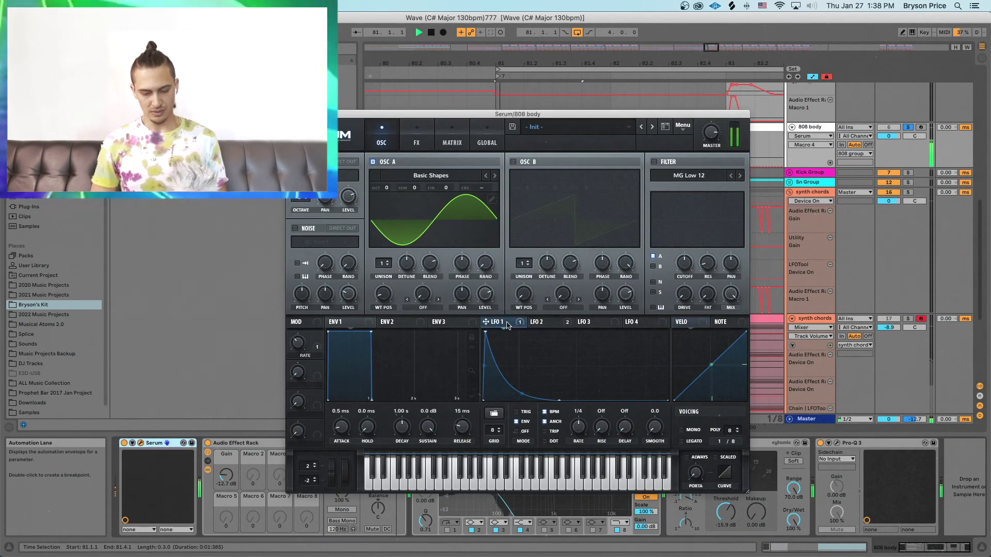
left_click(452, 145)
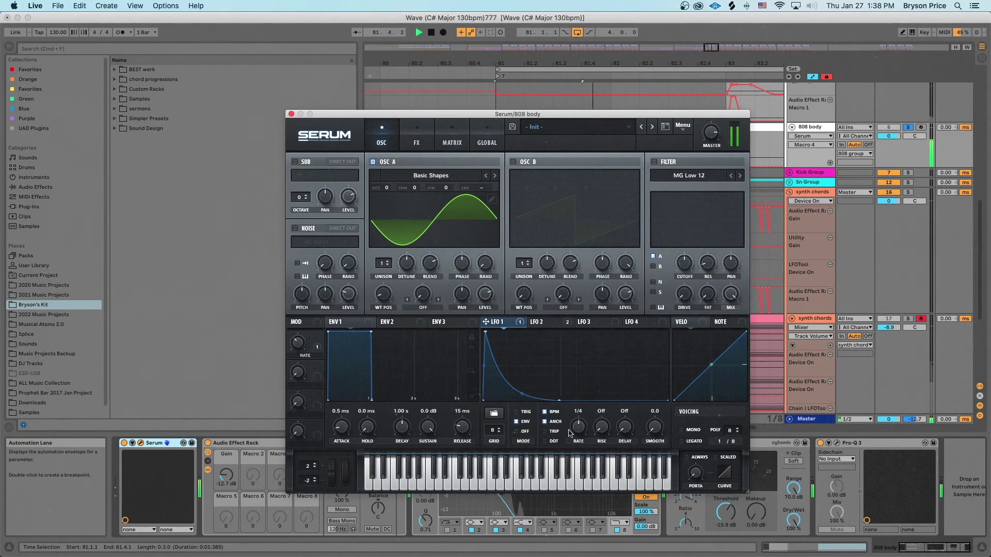
left_click(552, 322)
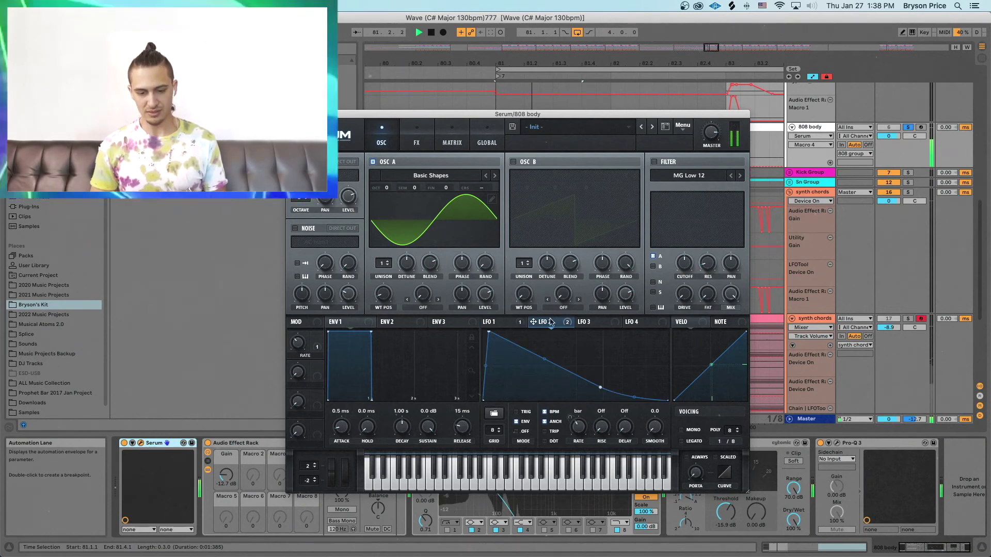
right_click(550, 323)
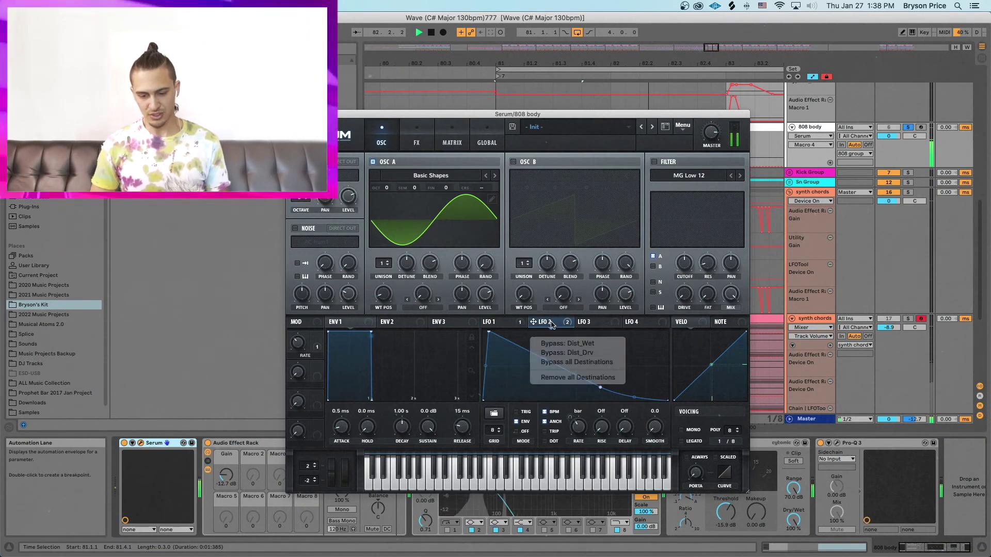
Examine the distortion effect settings in the Serum instances on the 808 body and top distort tracks
left_click(416, 139)
left_click(417, 139)
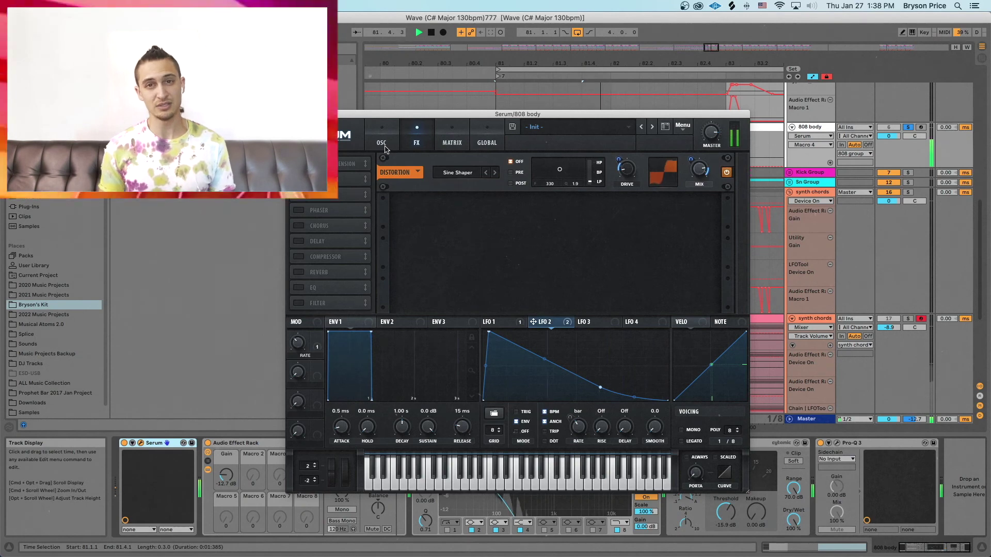
left_click(382, 145)
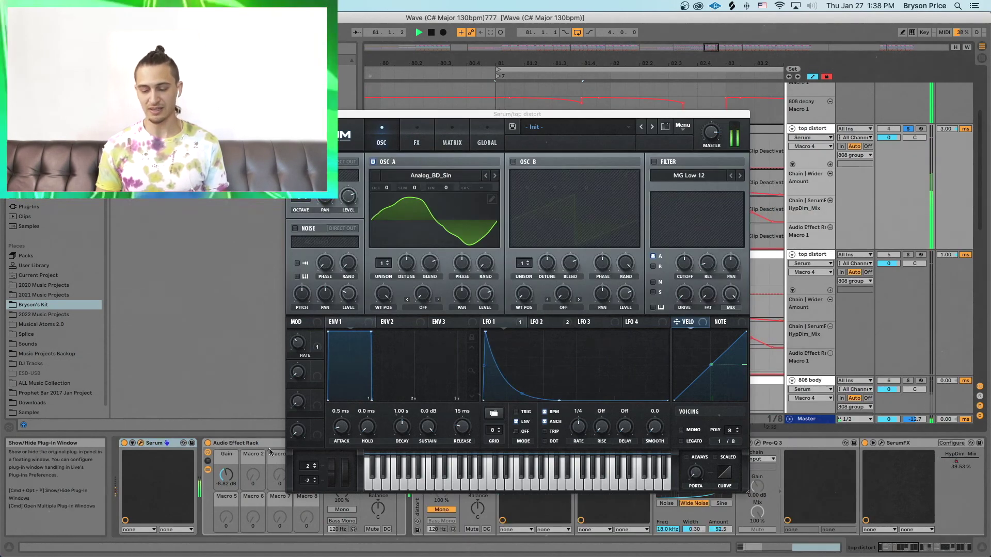
left_click(417, 139)
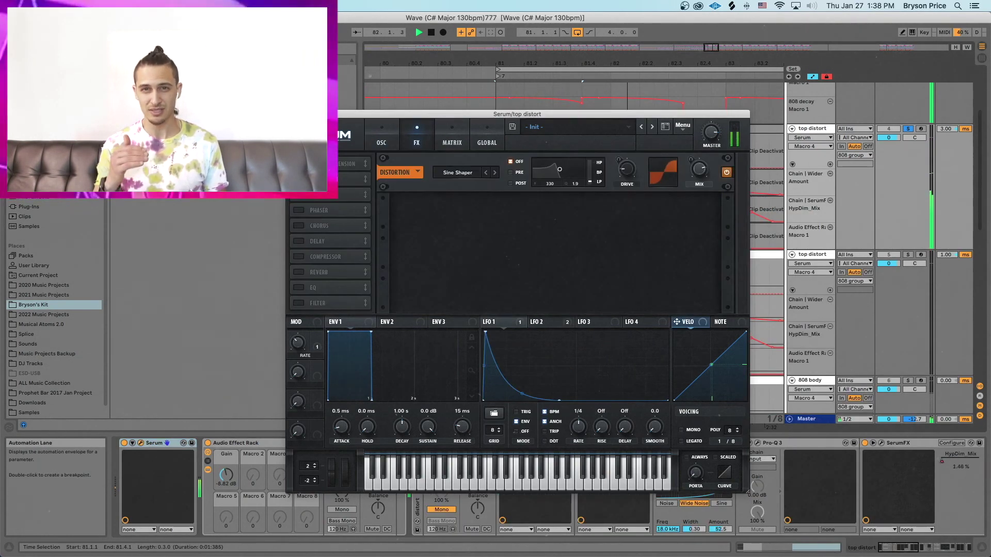
Enable Decapitator on the top distort track and open its window to inspect the settings during playback
left_click(502, 444)
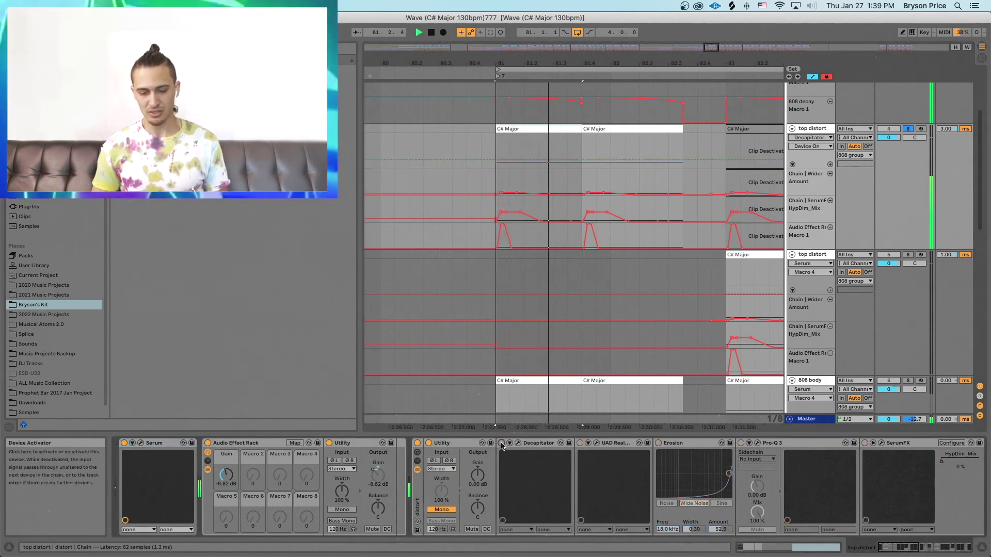
left_click(518, 444)
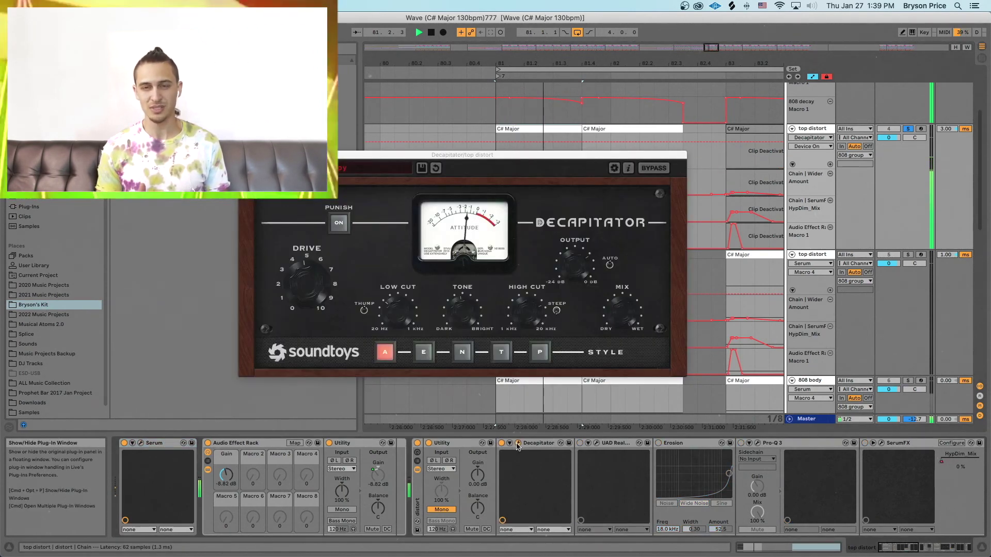
left_click(517, 406)
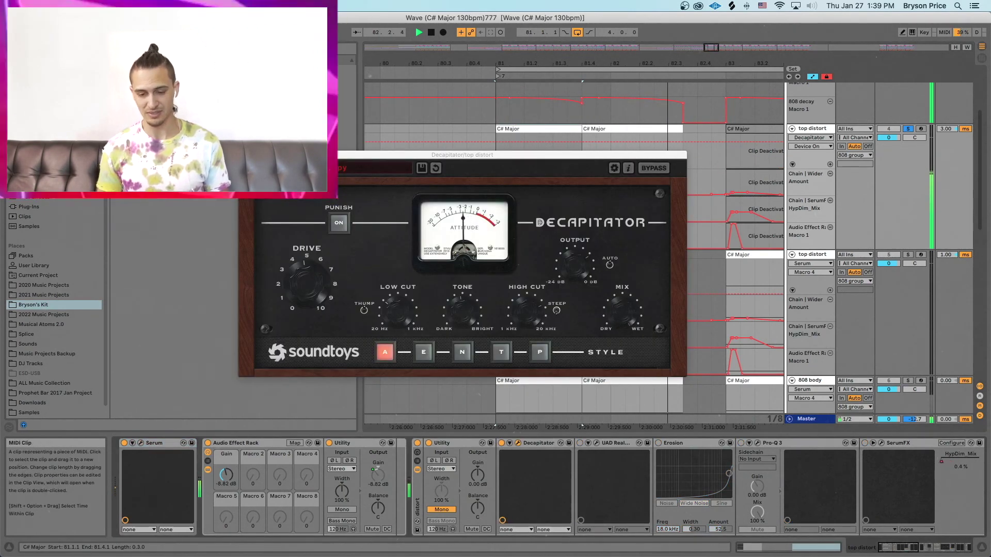
left_click(517, 444)
key("space")
key("space")
Enable the UAD RealVerb-Pro on the top distort track and open it to review its reverb settings
left_click(580, 443)
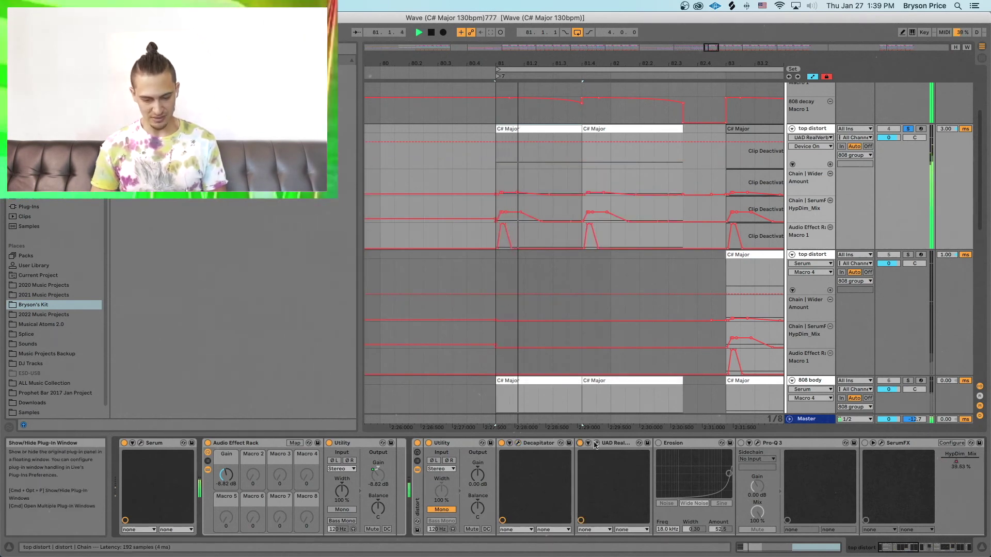
left_click(596, 444)
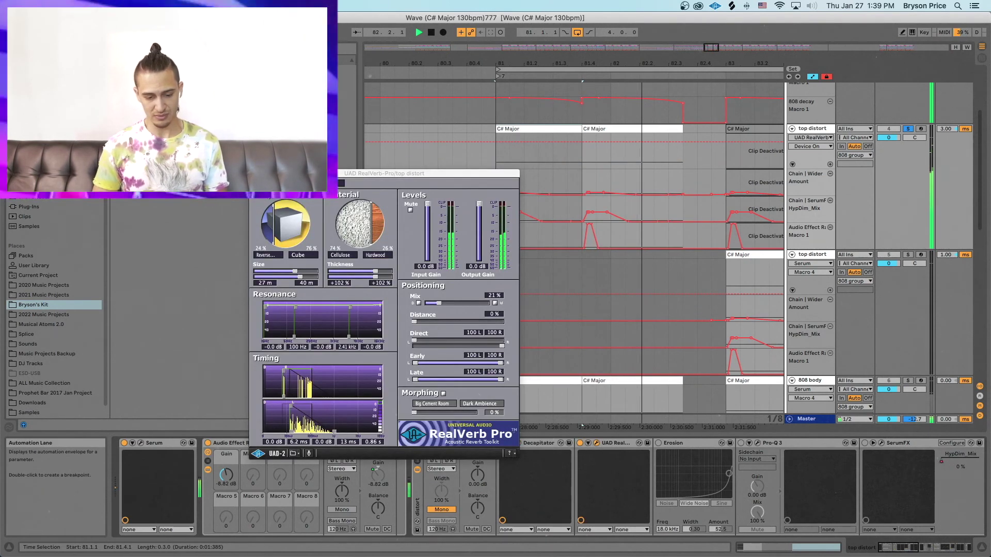
key("super+alt+p")
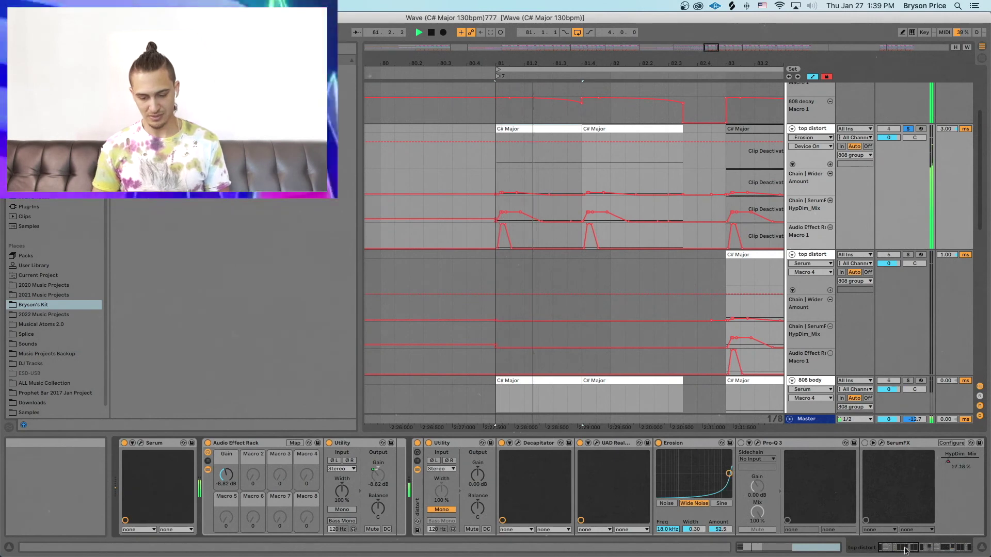
Enable Pro-Q 3 on the top distort track and reposition its window so the EQ curve is visible
left_click(905, 551)
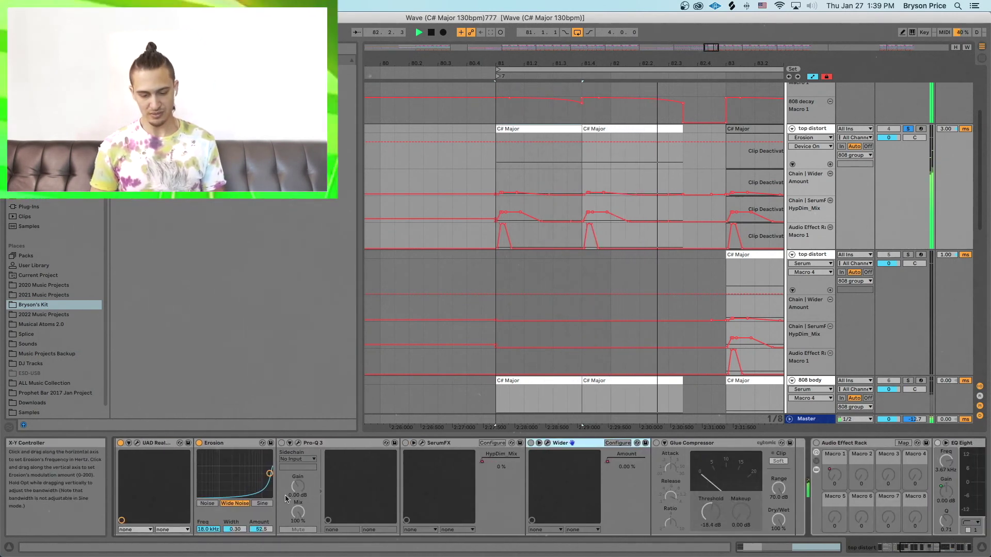
left_click(298, 444)
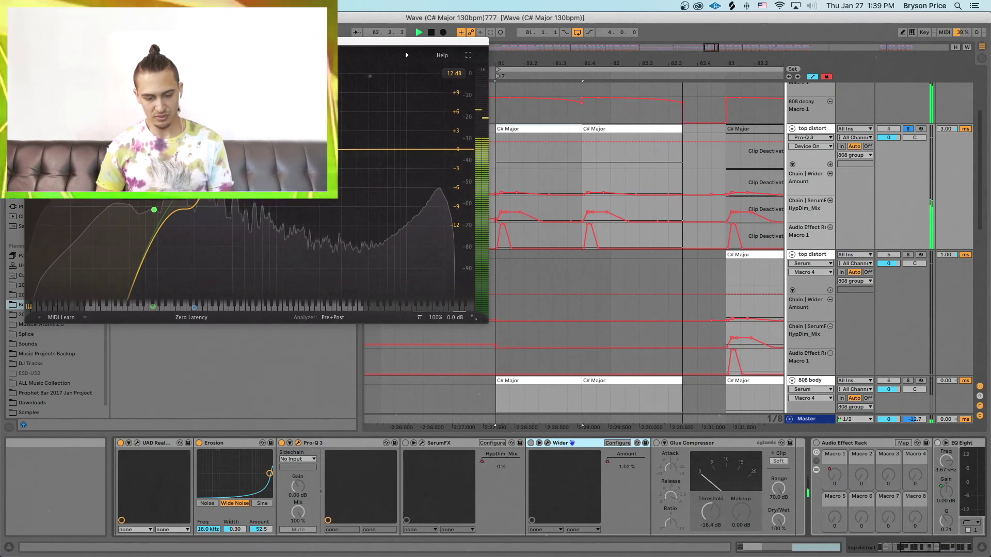
left_click_drag(255, 41, 459, 149)
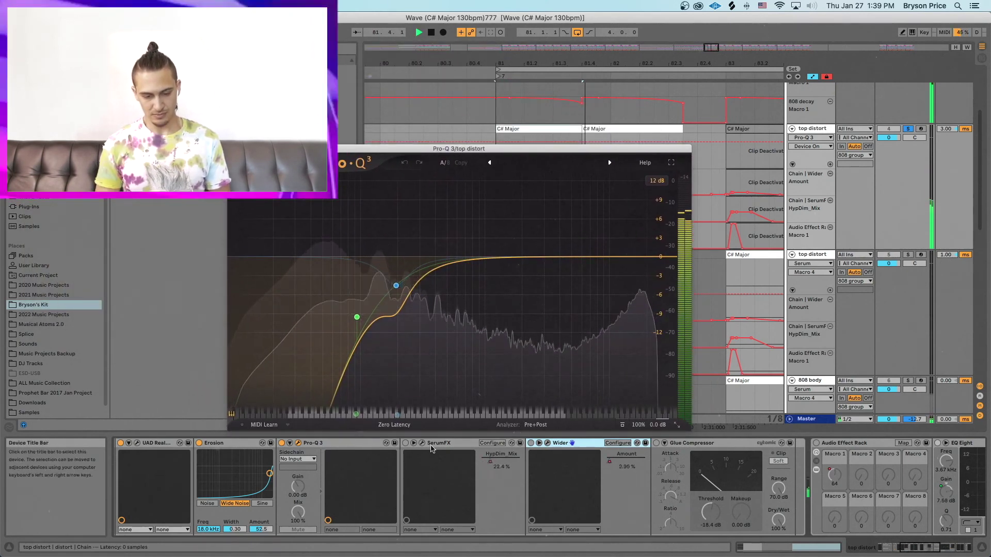
Enable SerumFX and the Glue Compressor on the top distort track, and check the Wider plug-in between them
left_click(406, 443)
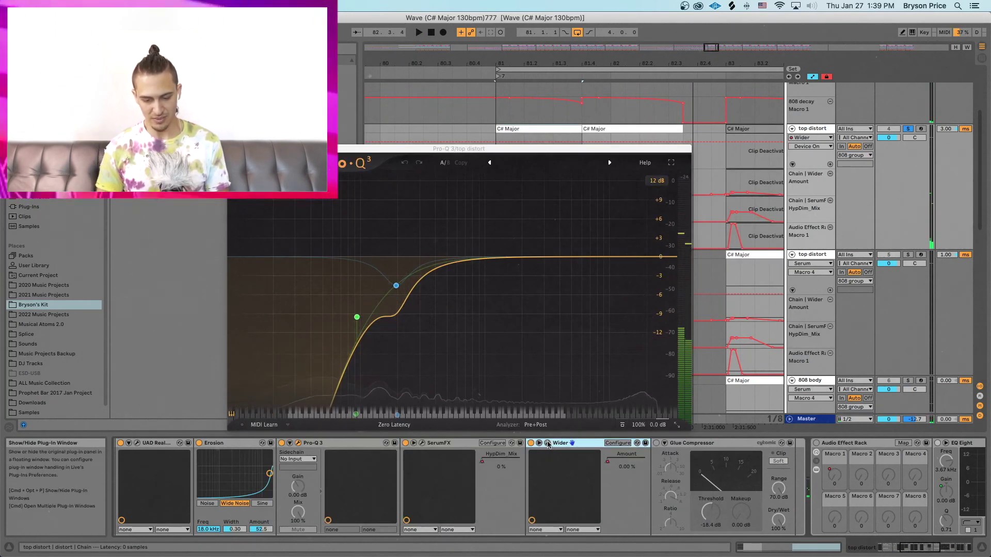
left_click(548, 444)
key("space")
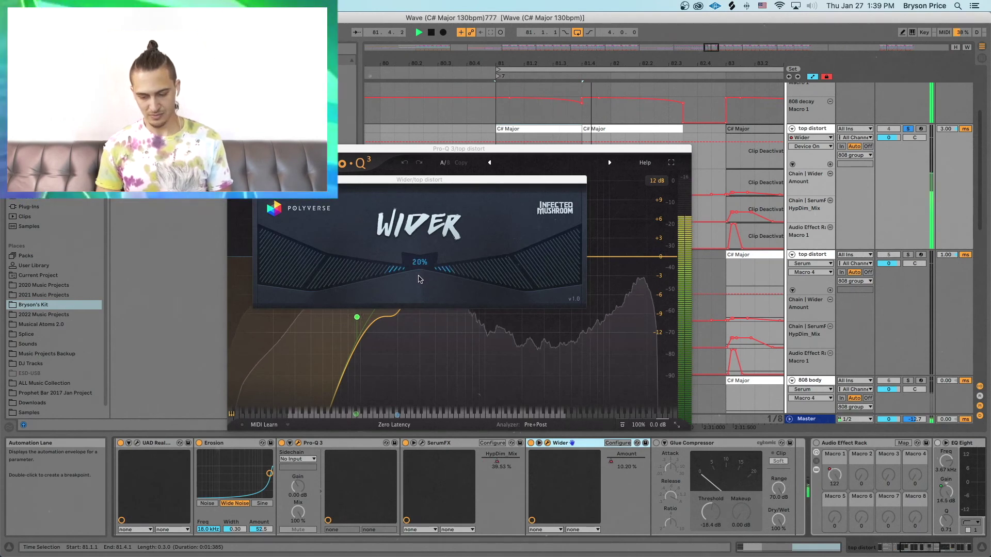
key("Tab")
left_click(548, 444)
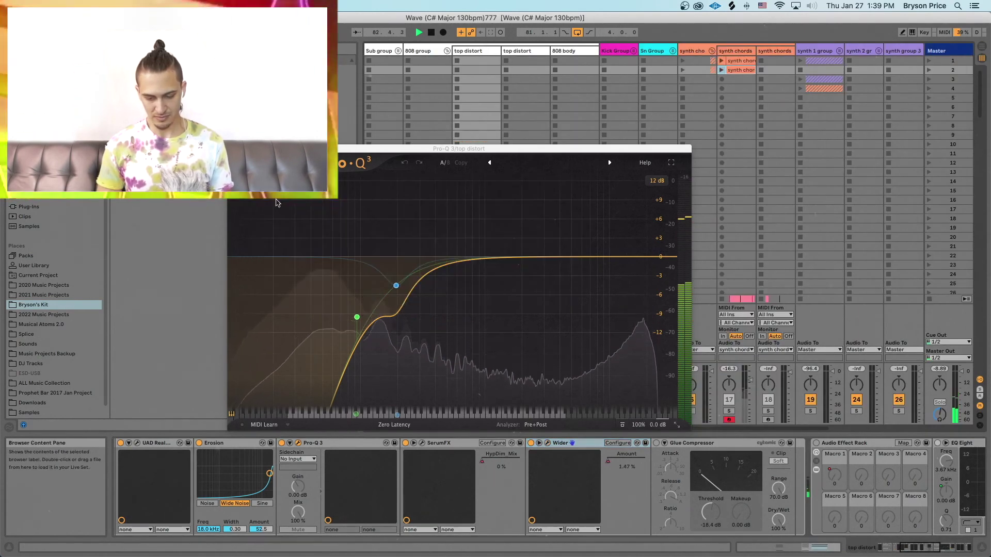
left_click(778, 461)
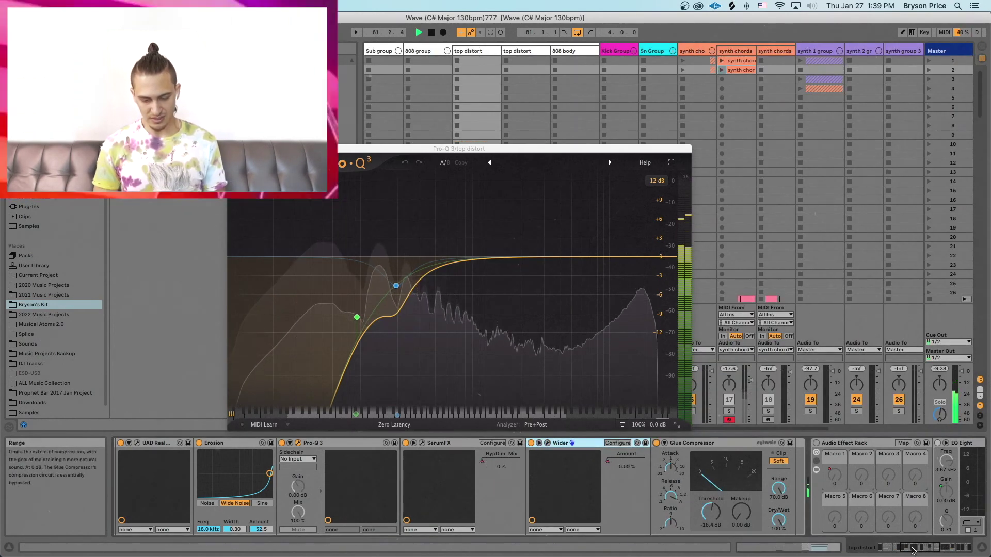
Open KClip and Wave Observer side by side from the top distort device chain and restart playback
scroll(491, 461, "right", 10)
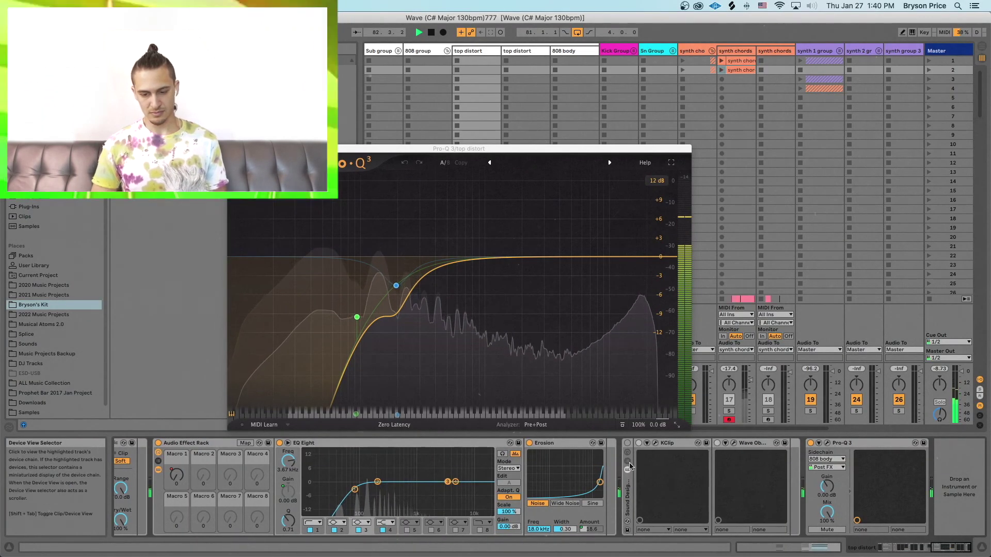
key("space")
left_click(655, 444)
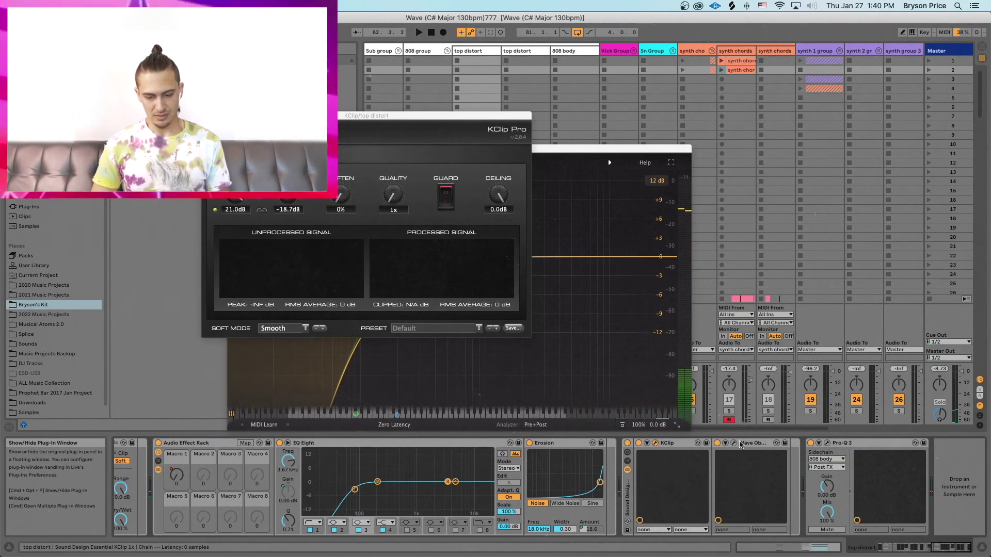
left_click(734, 444)
left_click_drag(590, 123, 573, 121)
key("space")
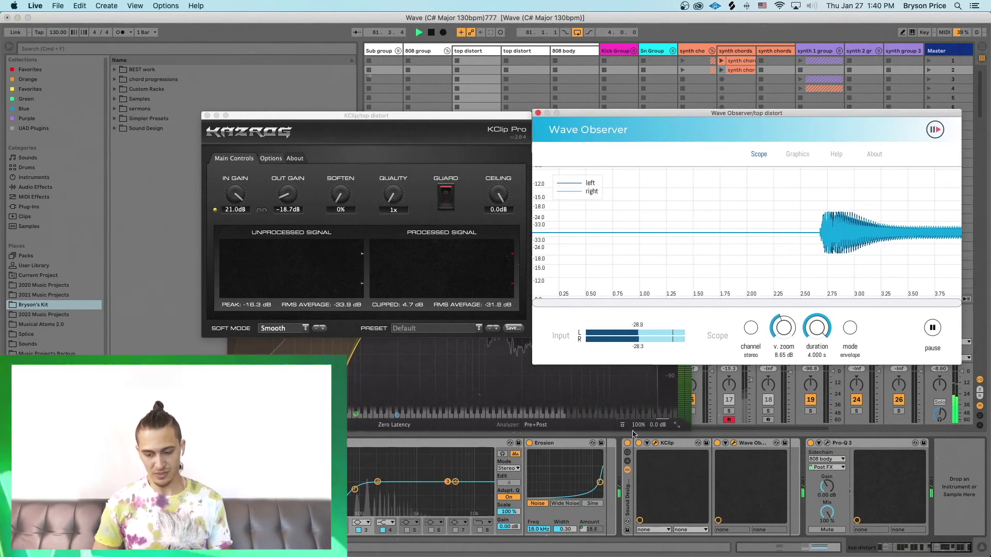
Bypass and re-enable KClip to compare the waveform in Wave Observer, and close the KClip window
left_click(639, 444)
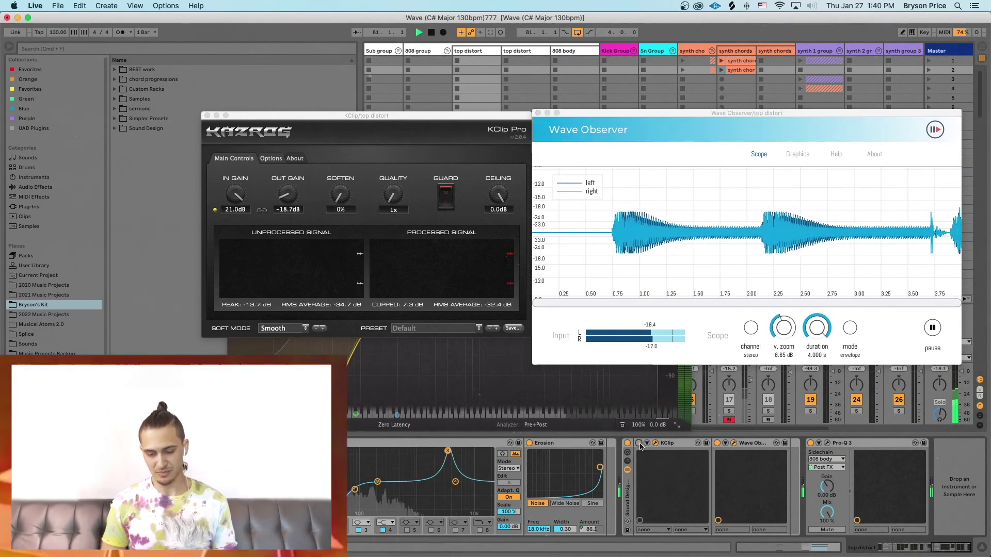
left_click(639, 443)
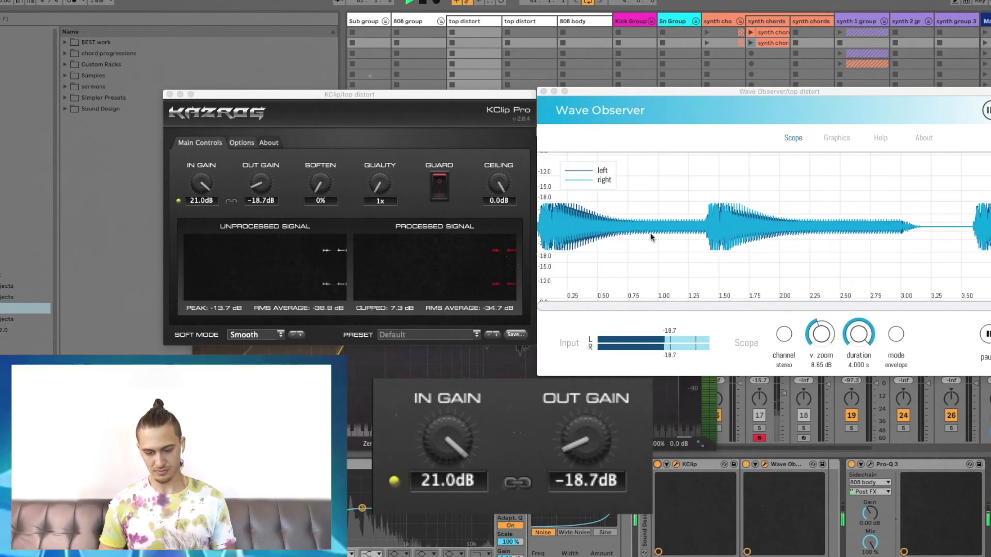
left_click(168, 94)
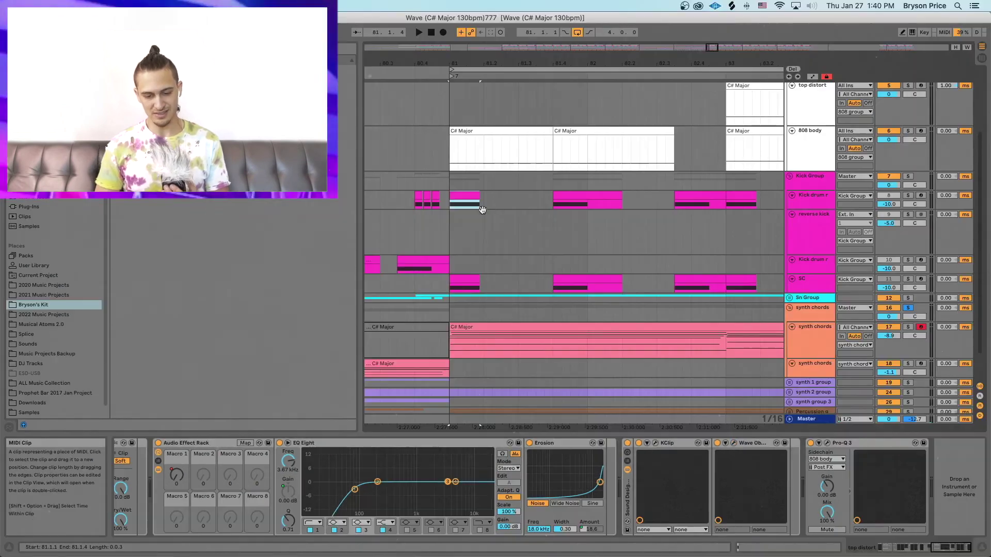
Program a one-bar hi-hat pattern with hi hat 808 punch notes over the first two beats and duplicate it into the second half
left_click(473, 192)
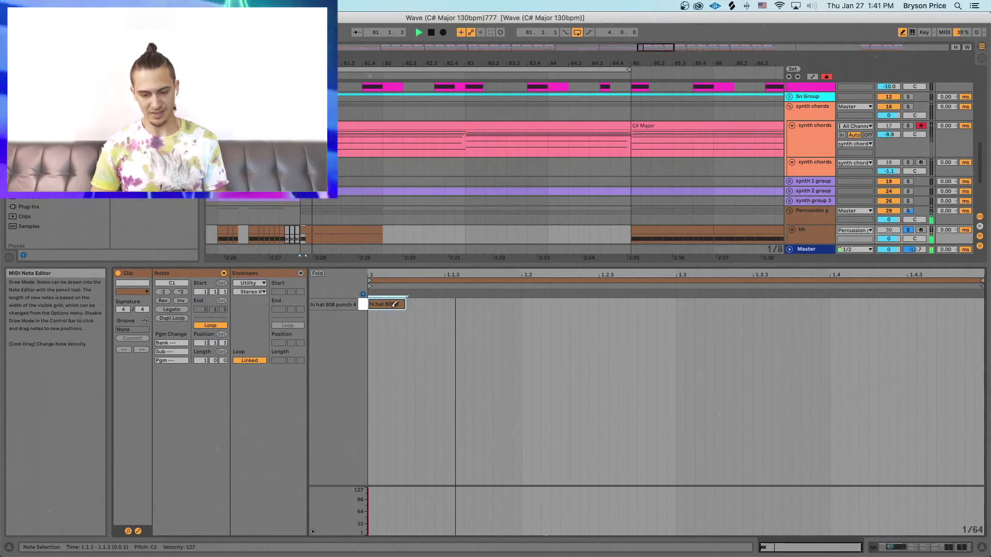
left_click(464, 304)
left_click(541, 304)
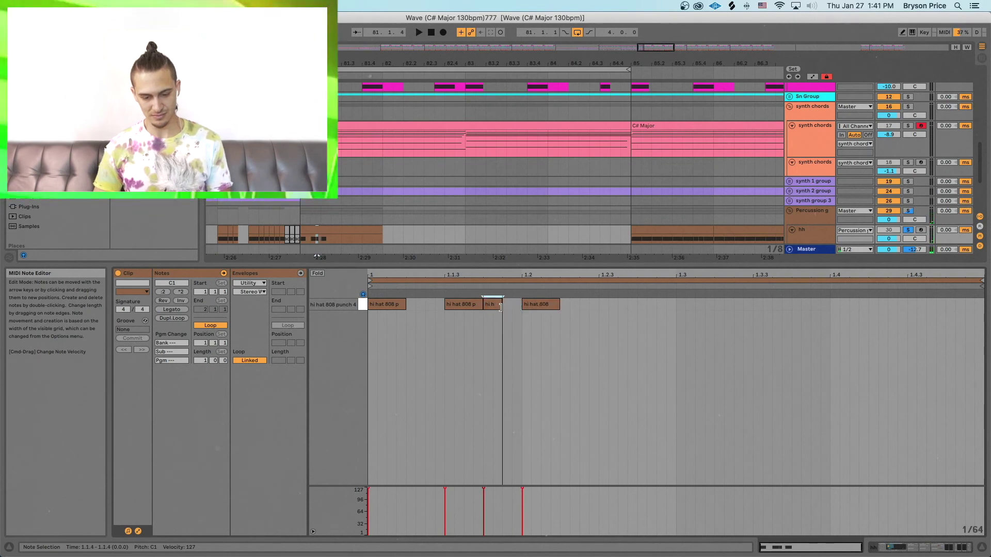
left_click(570, 304)
key("b")
double_click(608, 304)
key("super+a")
key("super+d")
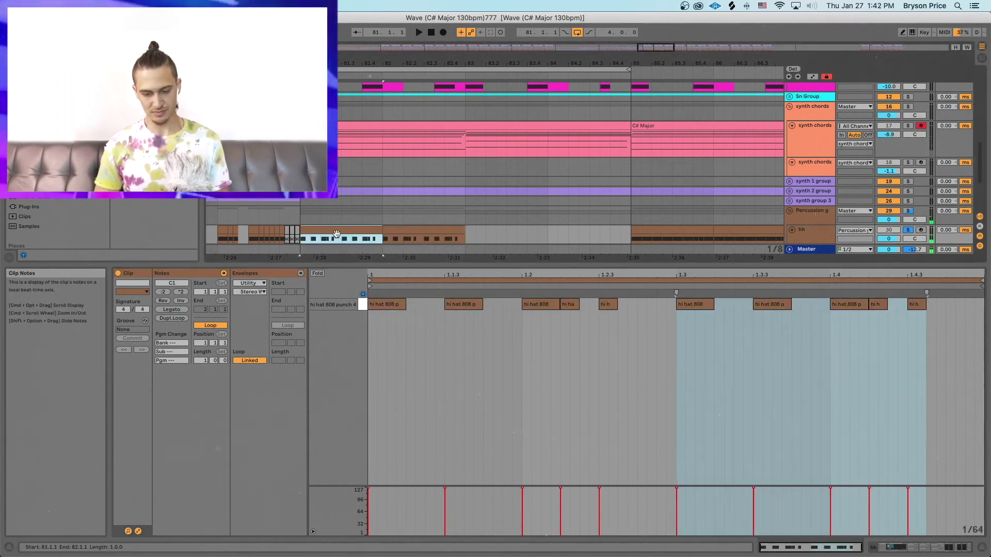
Duplicate the one-bar hi-hat clip three times to fill the four-bar loop starting at bar 81
scroll(440, 260, "down", 1)
key("super+d")
key("super+d")
key("super+d")
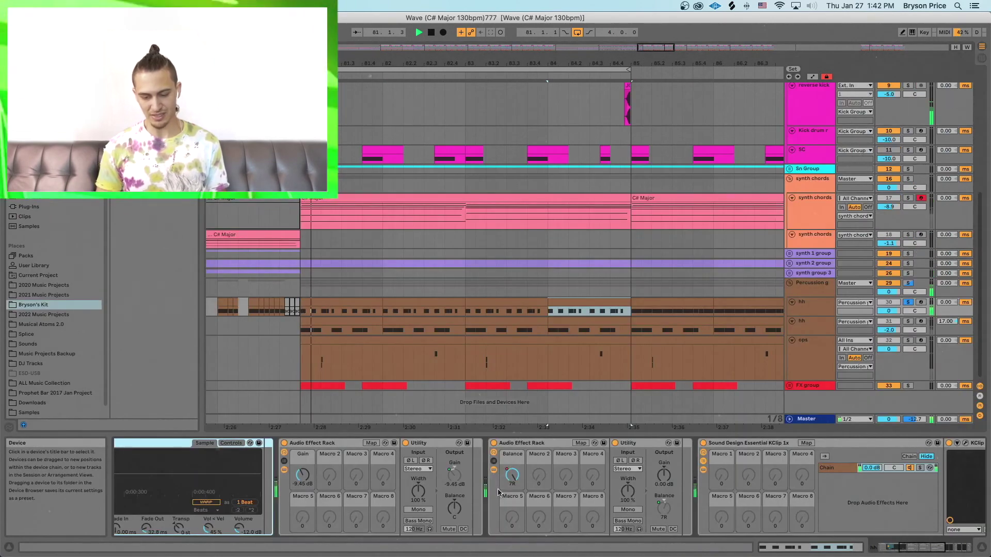
Show the automation of the hi-hat rack's Balance macro and review the percussion and crash tracks
key("shift+Tab")
right_click(511, 474)
left_click(573, 335)
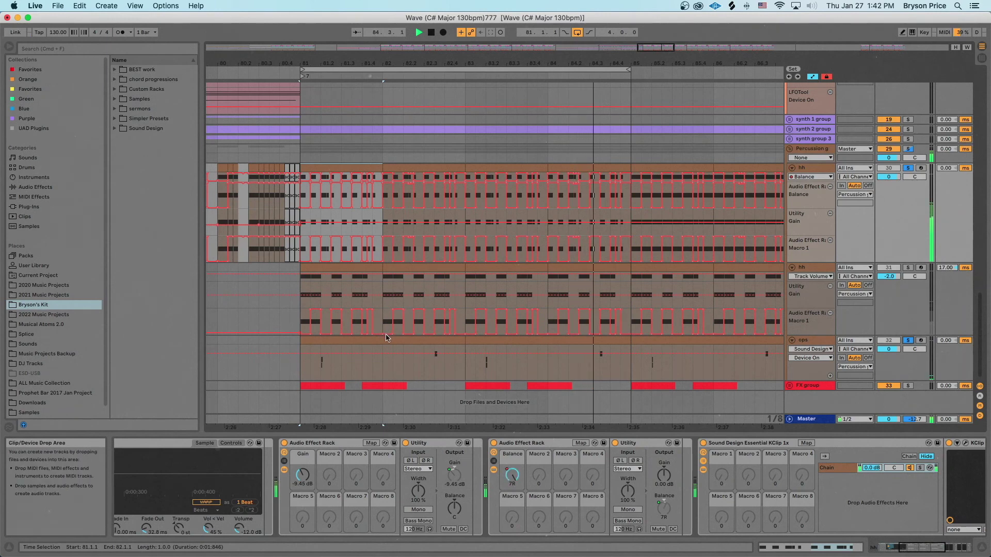
key("Right")
scroll(371, 349, "down", 4)
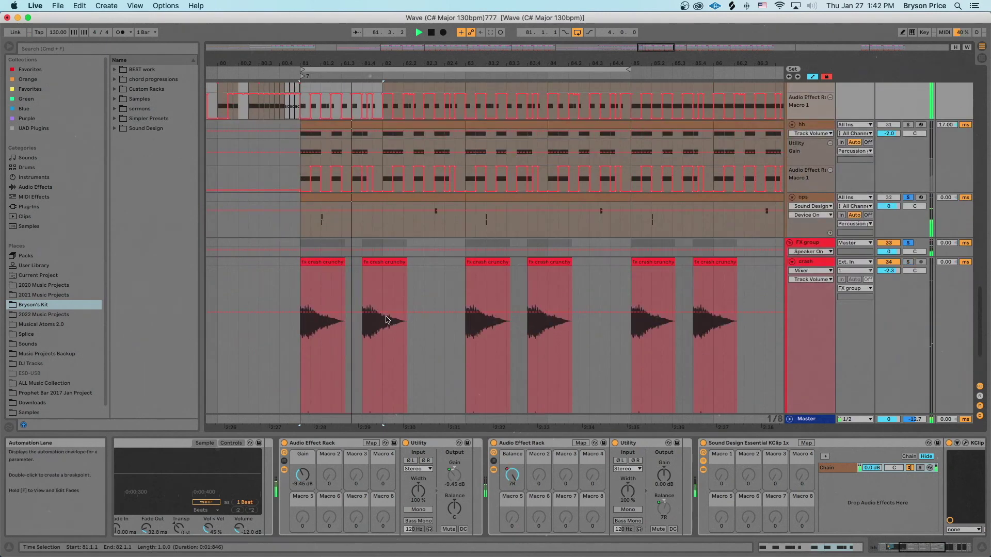
scroll(413, 315, "up", 1)
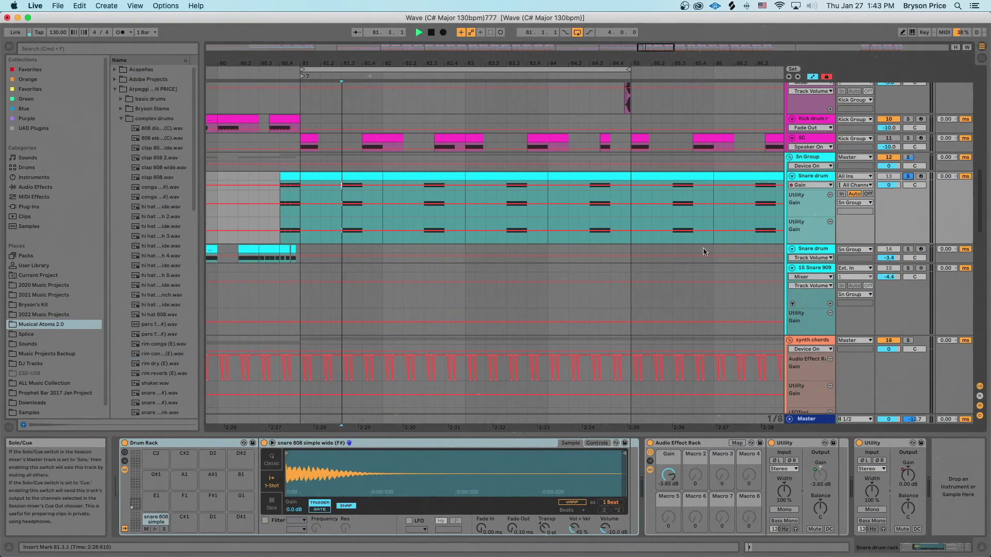
Check the snare group's clipping in KClip and Wave Observer, and close the KClip window
left_click(550, 282)
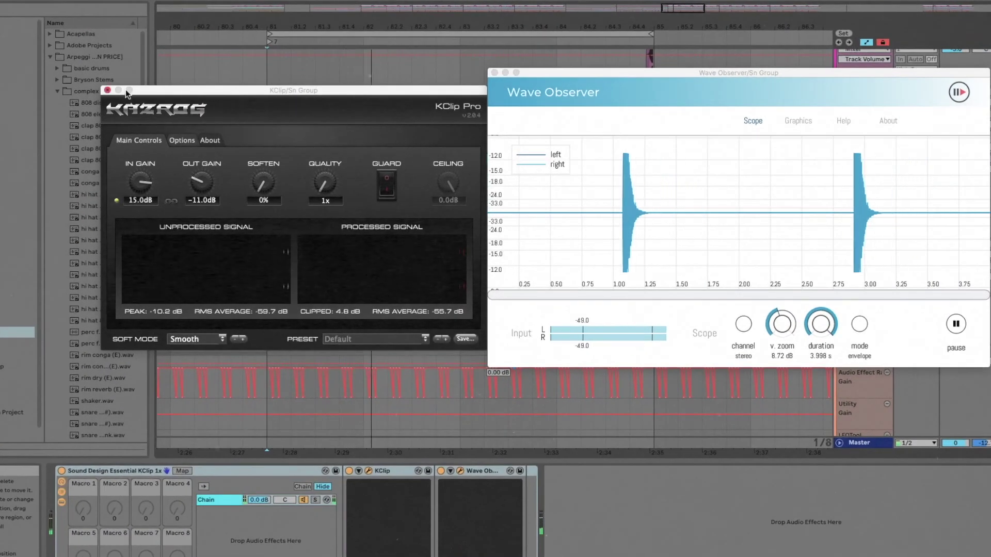
left_click(107, 90)
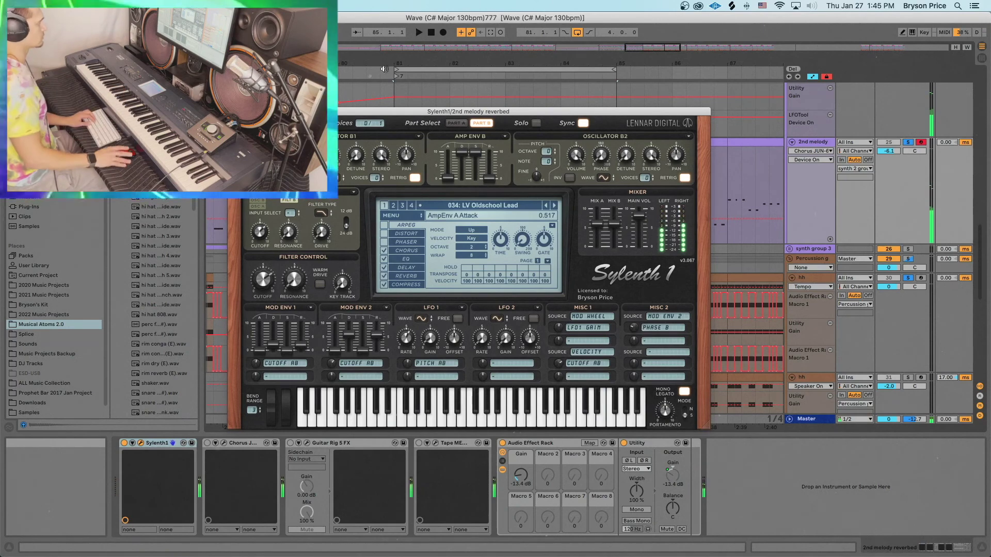
Record the melody into an empty Session View slot on the 2nd melody track and return to the arrangement
key("Tab")
left_click(858, 70)
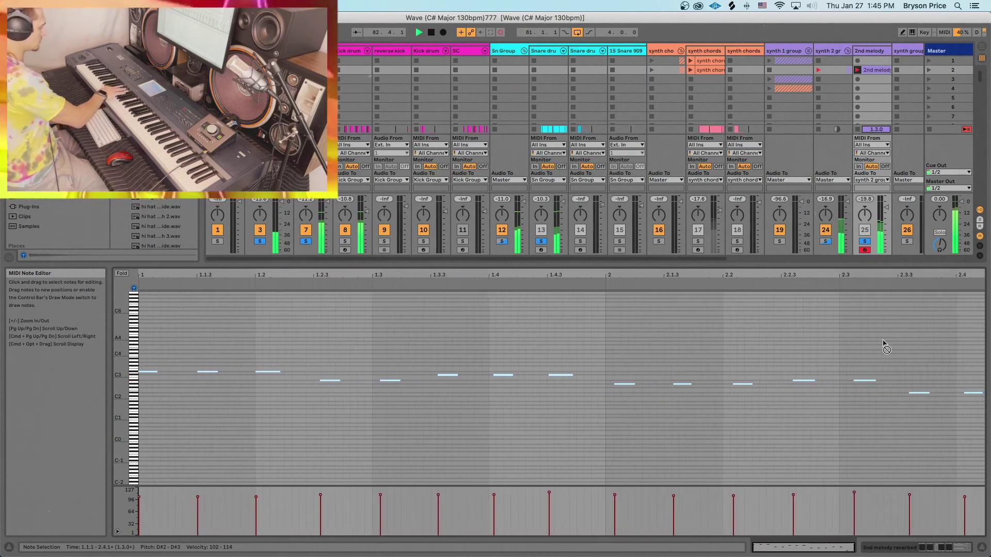
key("Tab")
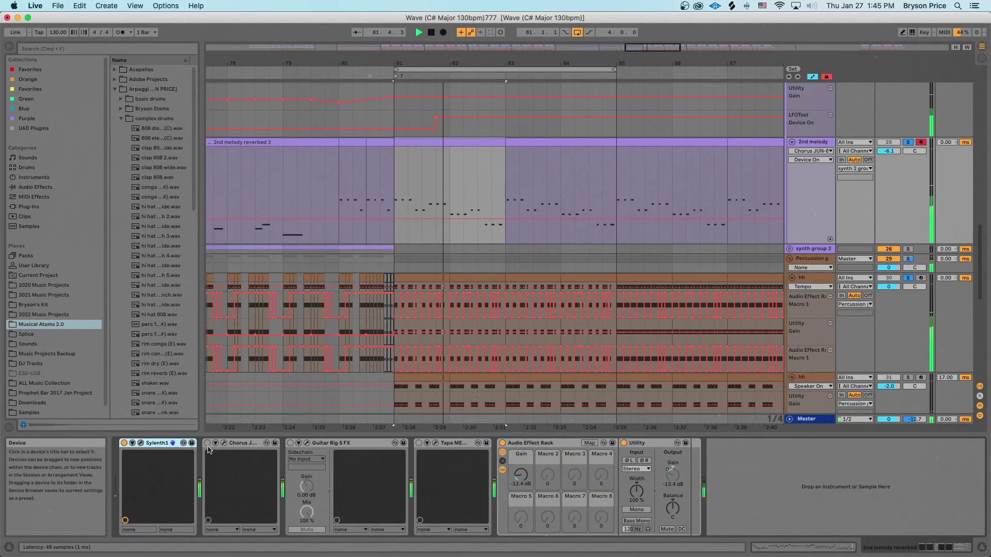
Enable Chorus JUN-6 on the 2nd melody track, view its settings, and hide the plug-in window
left_click(228, 444)
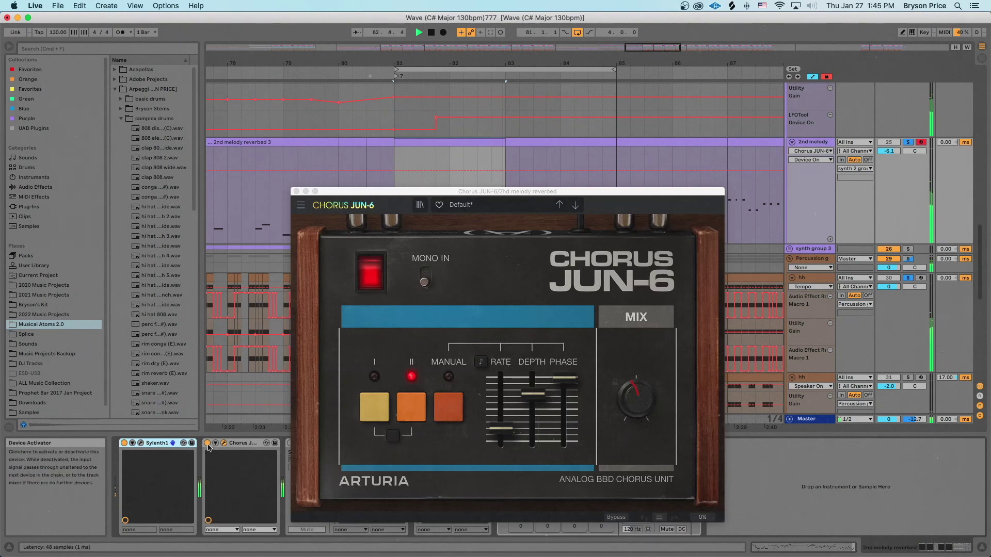
left_click_drag(469, 187, 471, 161)
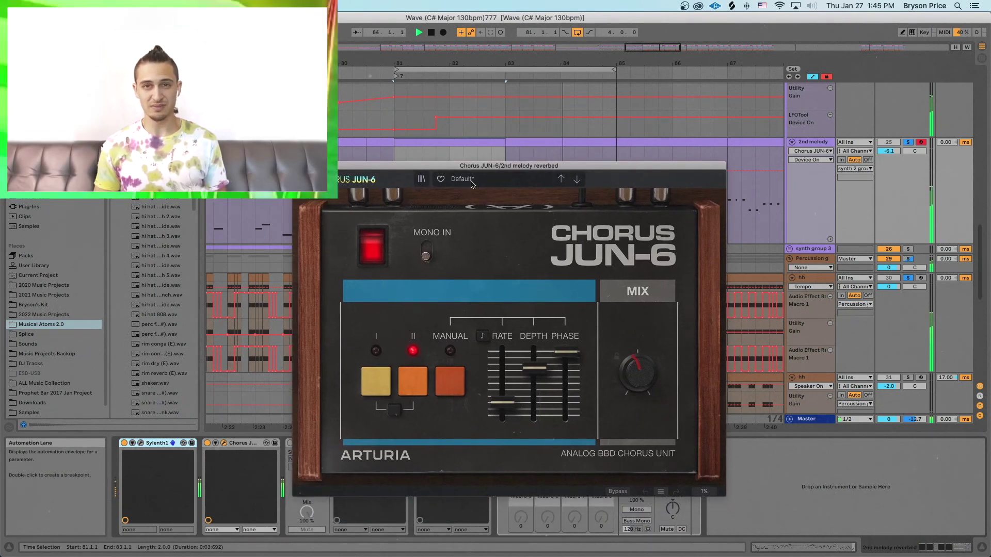
key("super+alt+p")
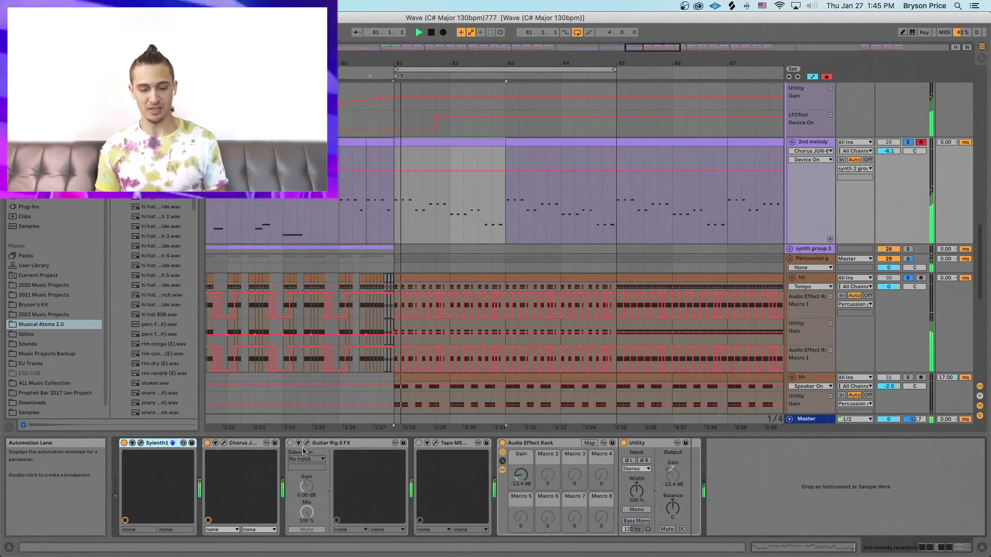
Open Guitar Rig 5 FX on the 2nd melody track, enable it, and reposition its window
left_click(307, 444)
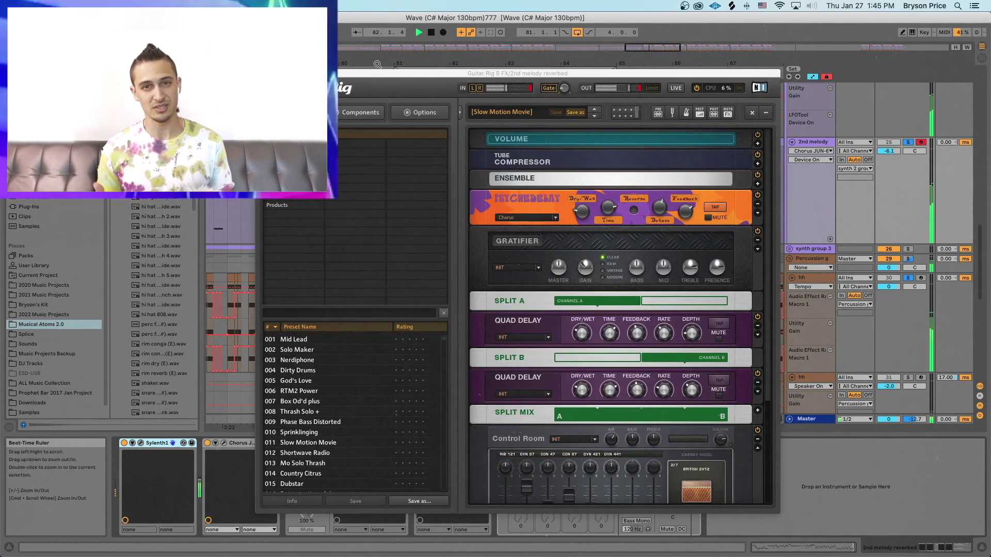
left_click_drag(384, 73, 486, 43)
left_click(291, 447)
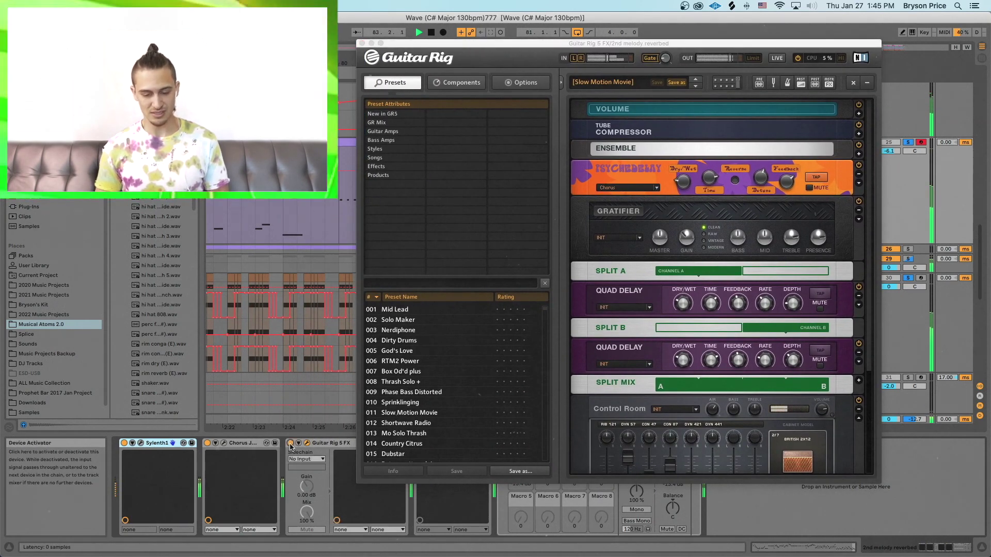
left_click_drag(574, 44, 506, 41)
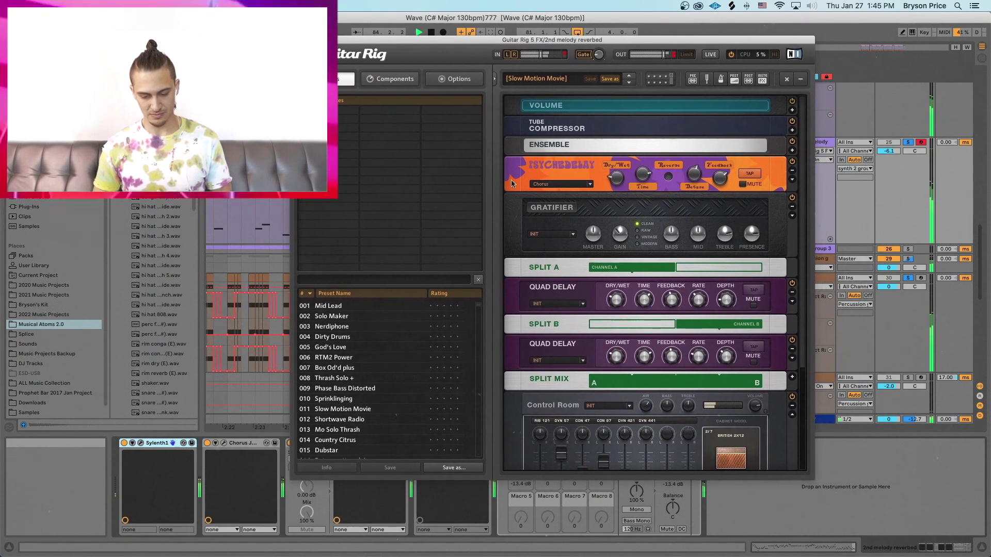
Examine the effects rack of Guitar Rig's Slow Motion Movie preset and close the window
scroll(617, 367, "down", 5)
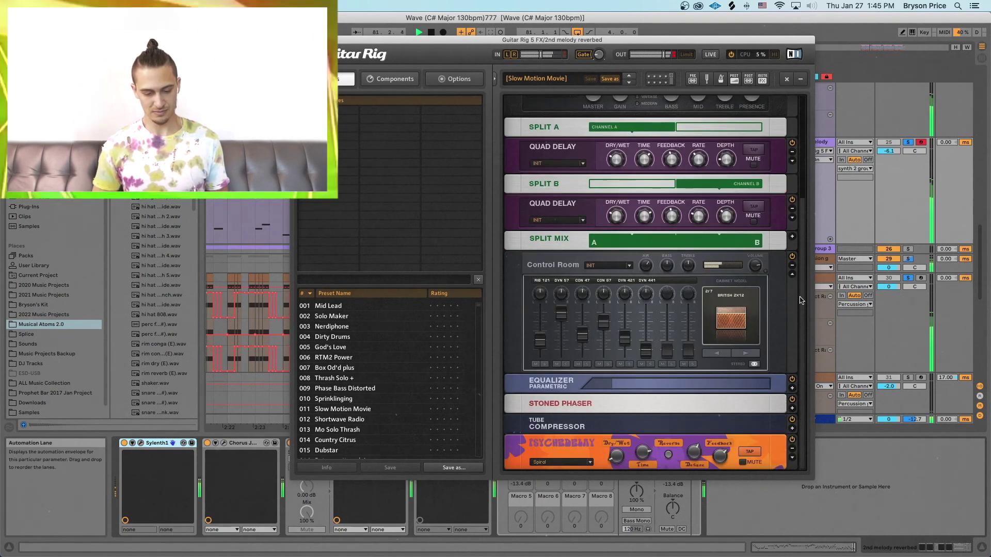
left_click_drag(801, 300, 790, 196)
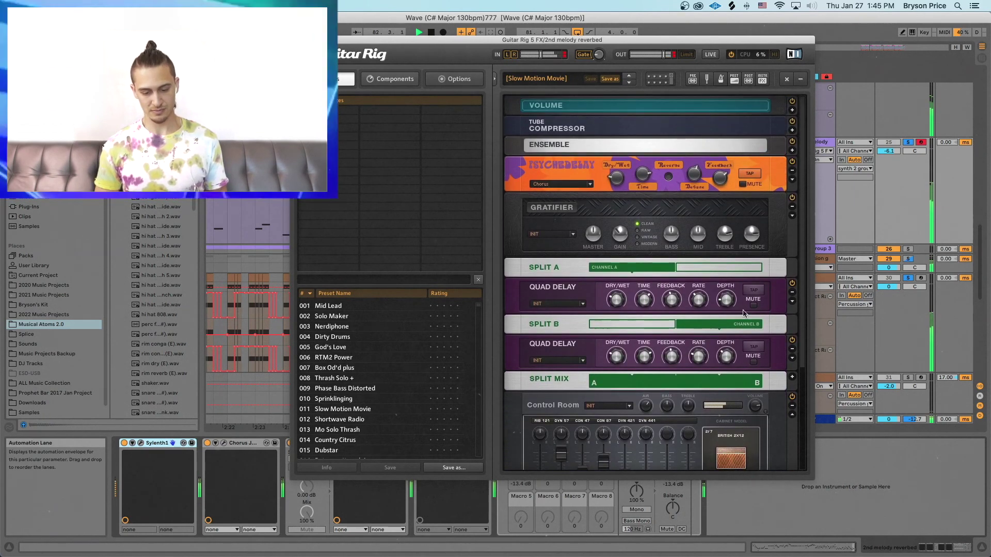
left_click_drag(650, 39, 631, 41)
left_click(277, 40)
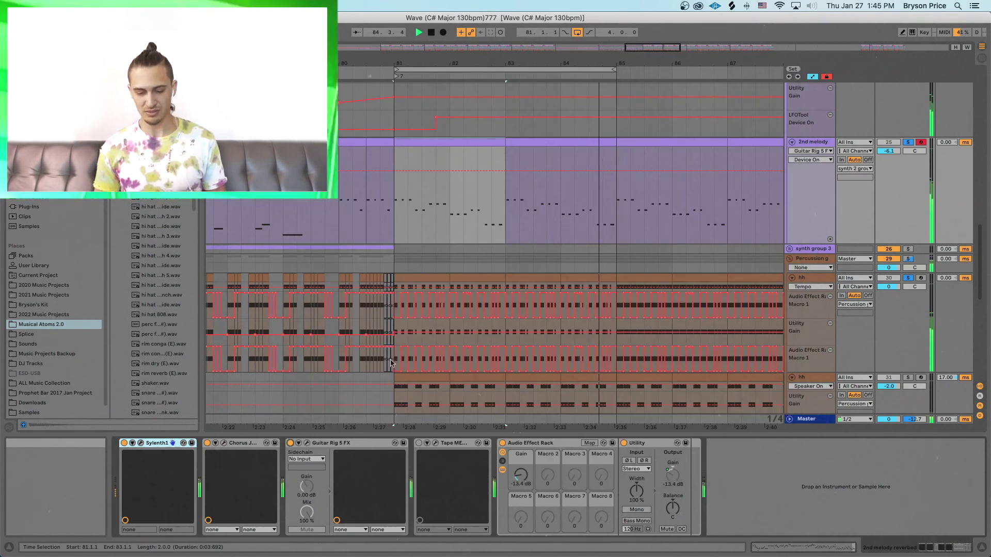
Open Tape MELLO-FI on the 2nd melody track, move its window clear of the devices, and enable the effect
left_click(435, 443)
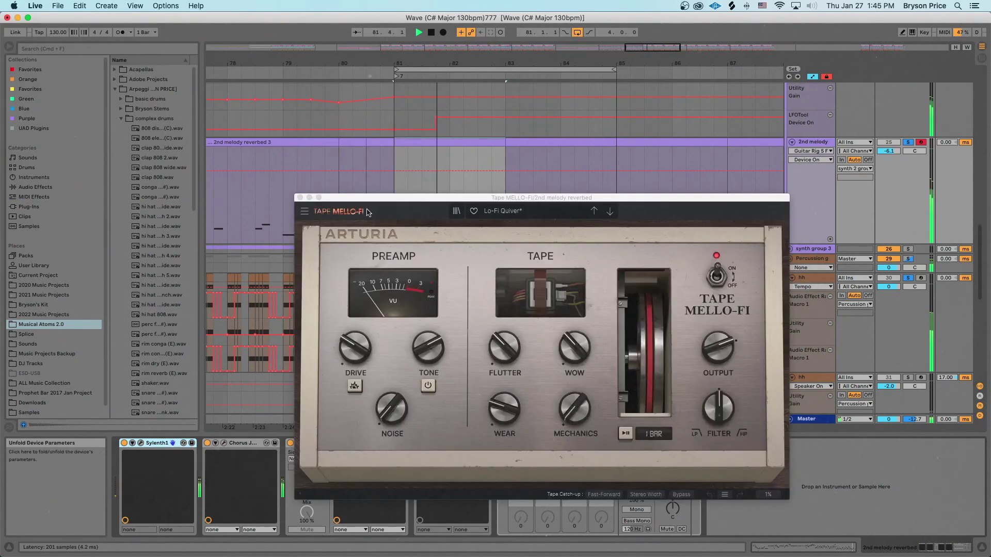
left_click_drag(379, 197, 387, 107)
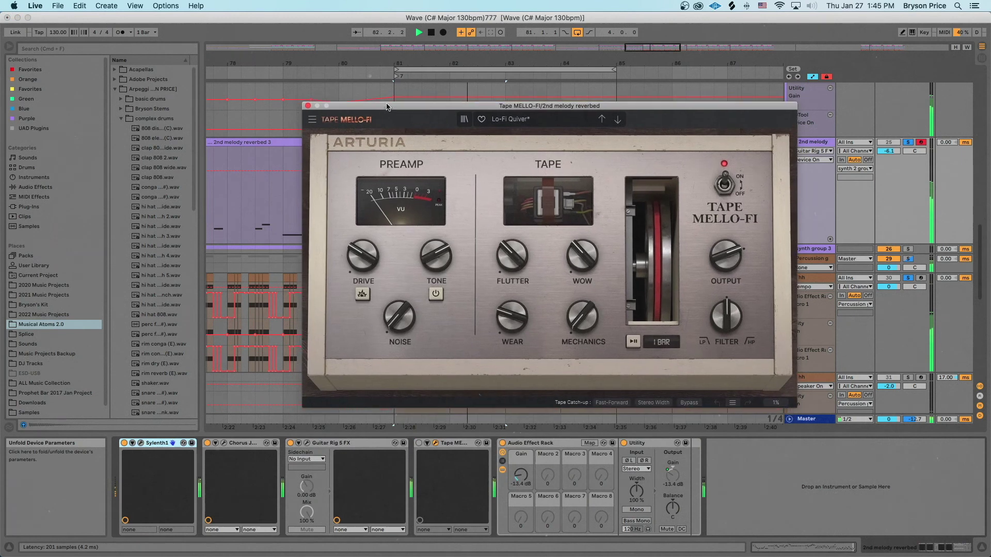
left_click(421, 447)
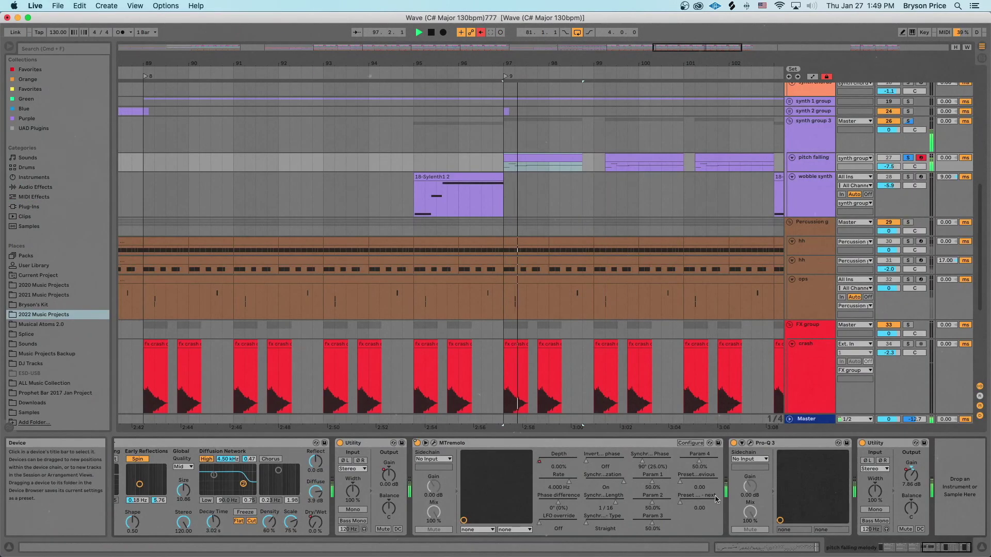
Show MTremolo's Depth automation in a new lane on the pitch falling track and review the synth group 3 effects and automation
right_click(560, 461)
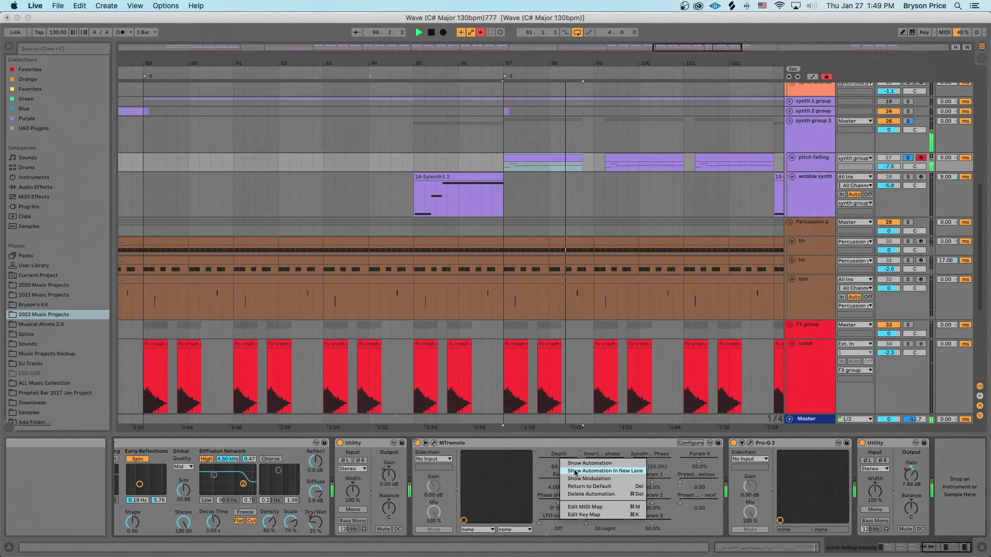
left_click(573, 473)
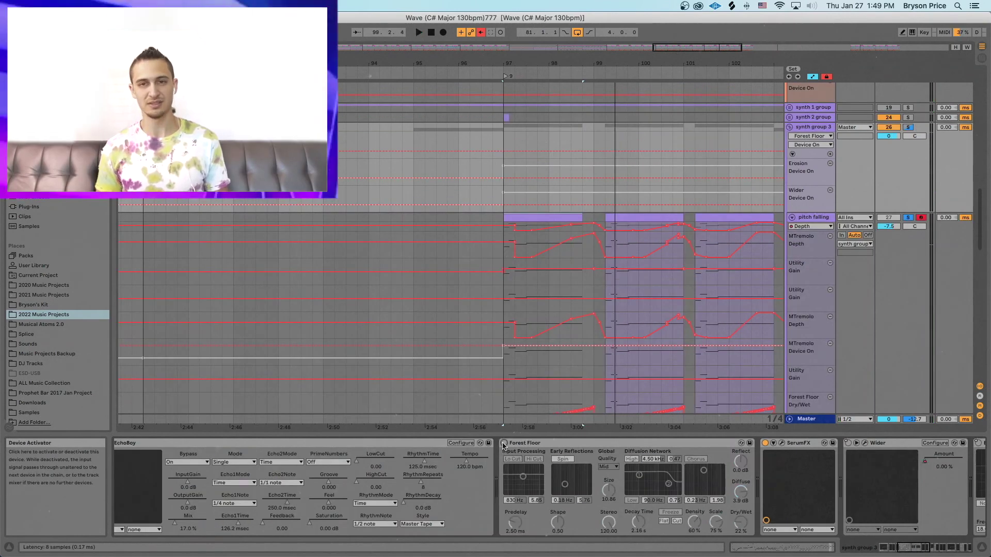
left_click(923, 549)
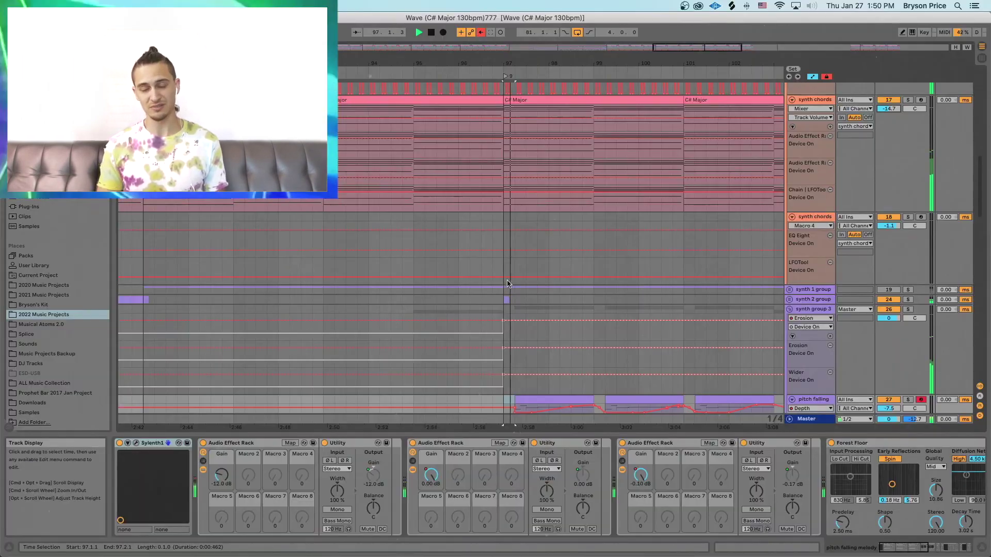
left_click_drag(524, 64, 537, 62)
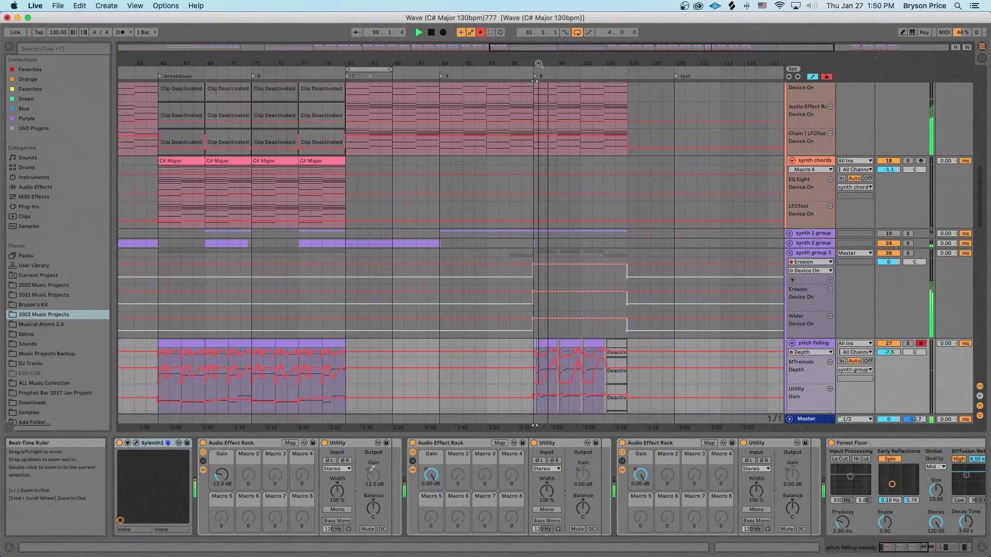
scroll(522, 338, "down", 5)
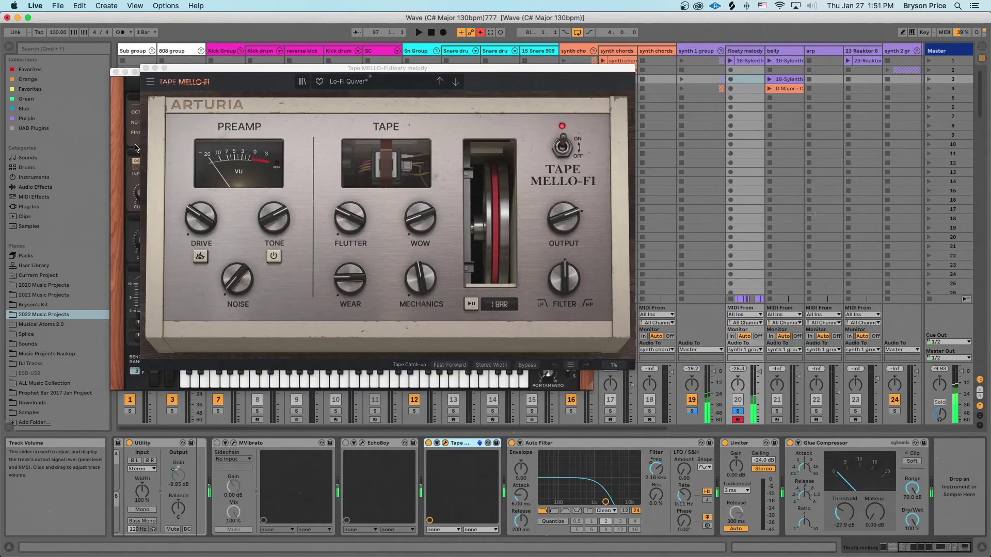
Close the floaty melody's Tape MELLO-FI window, check its Sylenth1 patch, and close that window too
left_click(146, 68)
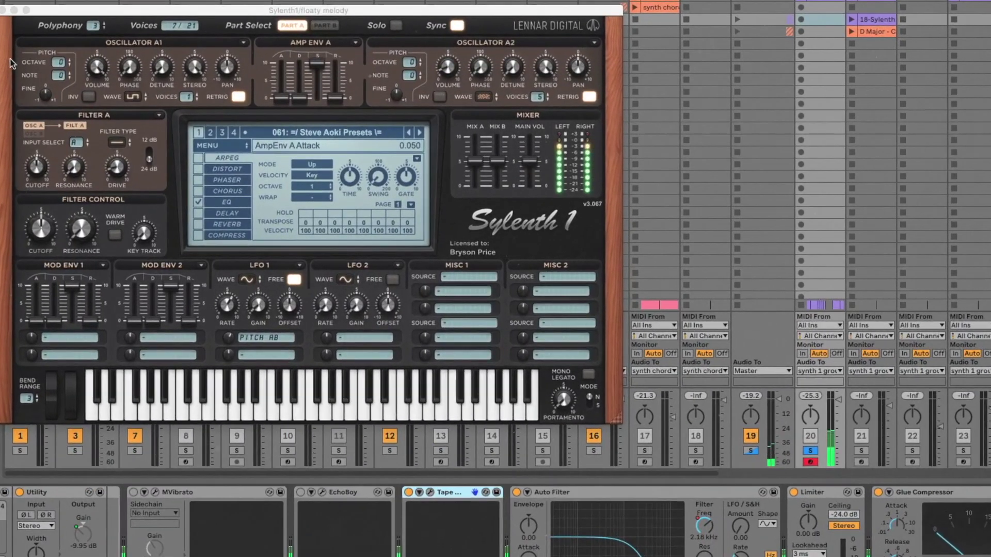
left_click(5, 10)
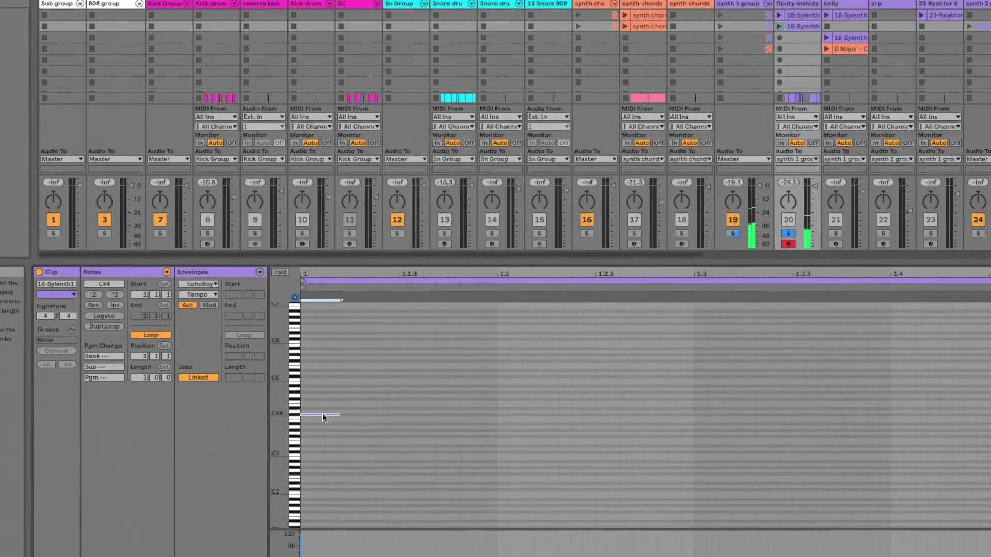
Add four more notes after the opening C#4 in the floaty melody clip, beginning with A#4
double_click(399, 368)
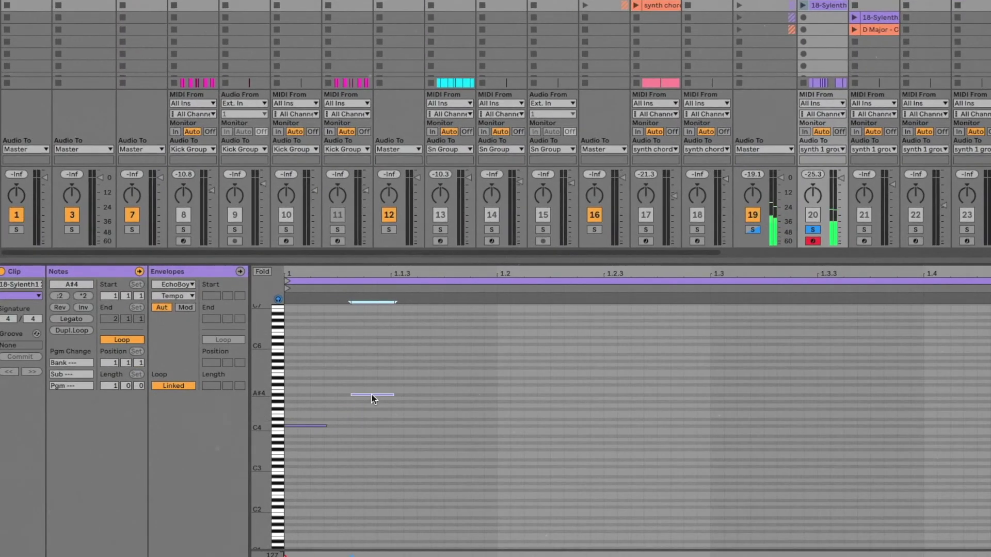
double_click(413, 426)
double_click(466, 395)
double_click(518, 354)
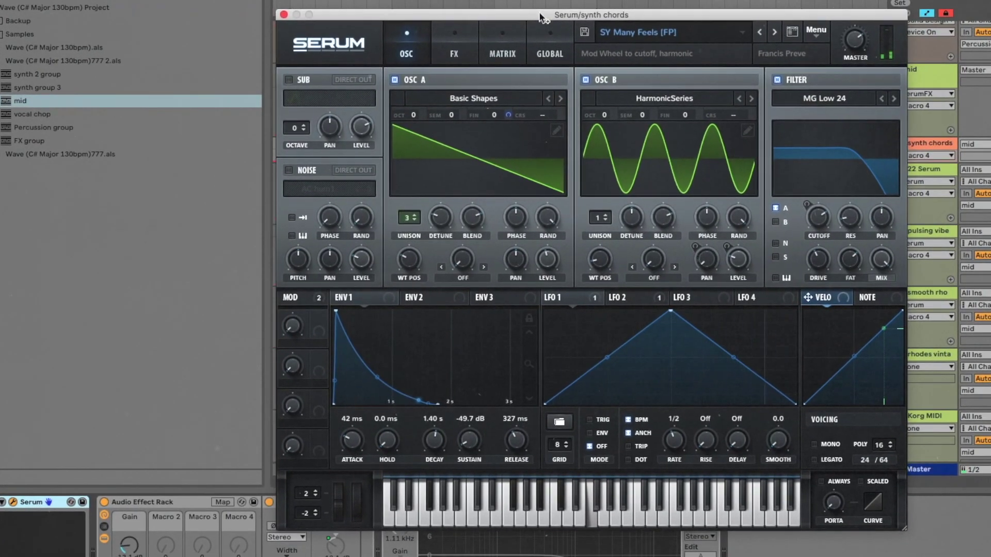
Check the SY Many Feels [FP] patch in the synth chords' Serum and close its window
left_click_drag(541, 17, 533, 21)
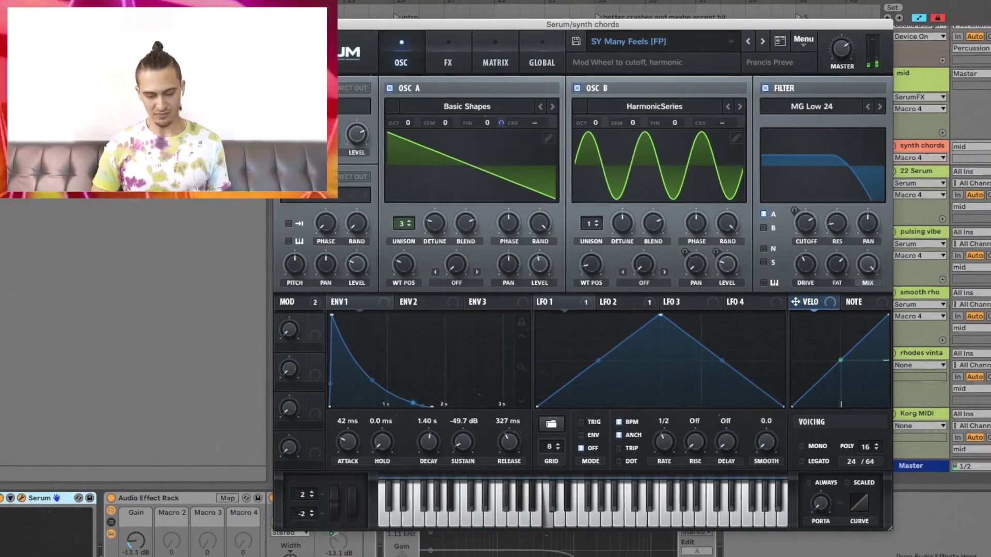
left_click(277, 20)
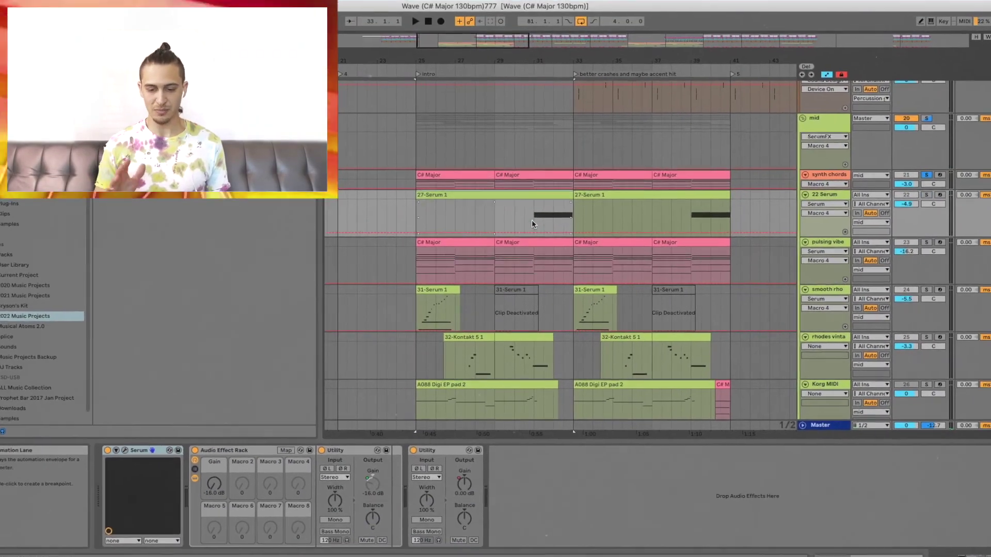
Check the pulsing vibe track's Serum oscillator and LFOTool shape, and close both plug-in windows
left_click(511, 246)
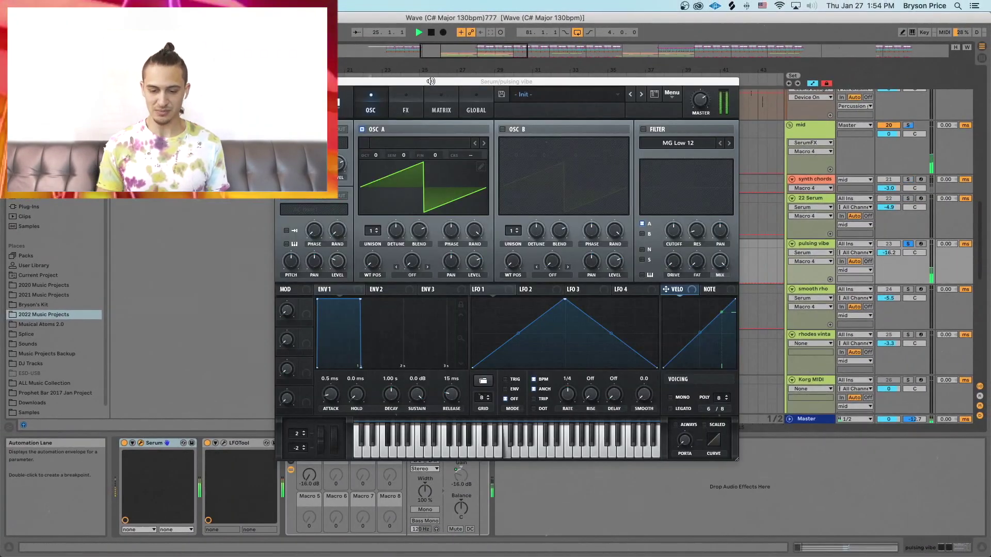
left_click_drag(419, 50, 501, 50)
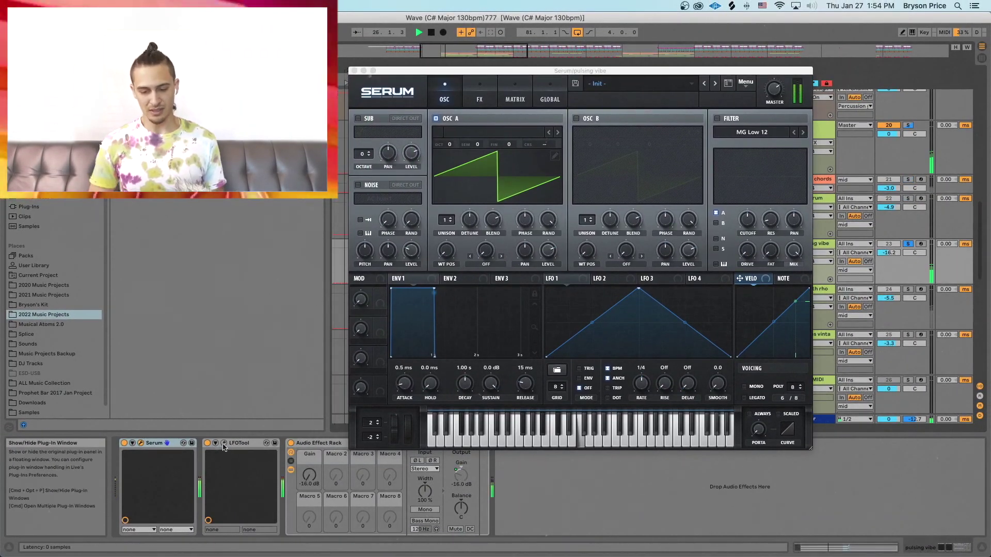
left_click_drag(522, 133, 605, 218)
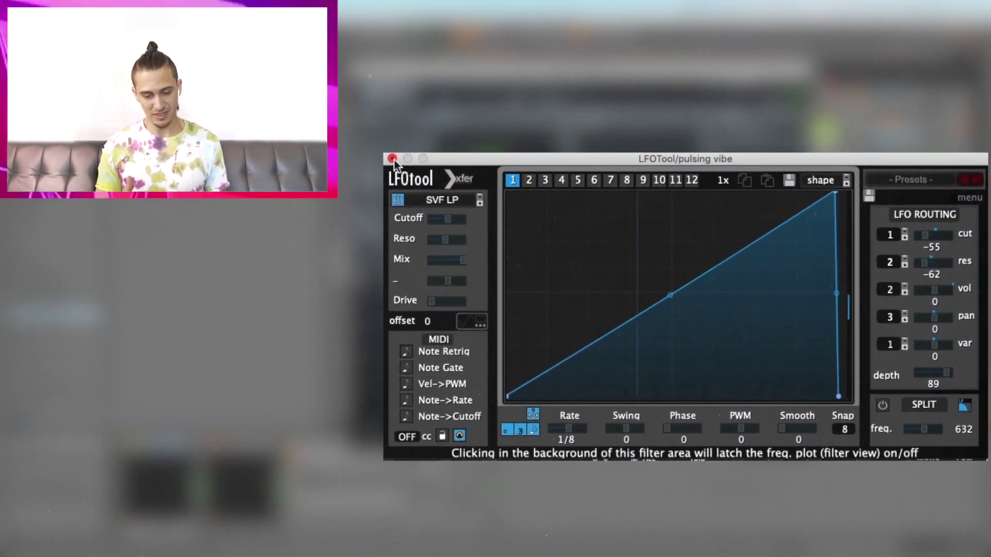
left_click(392, 159)
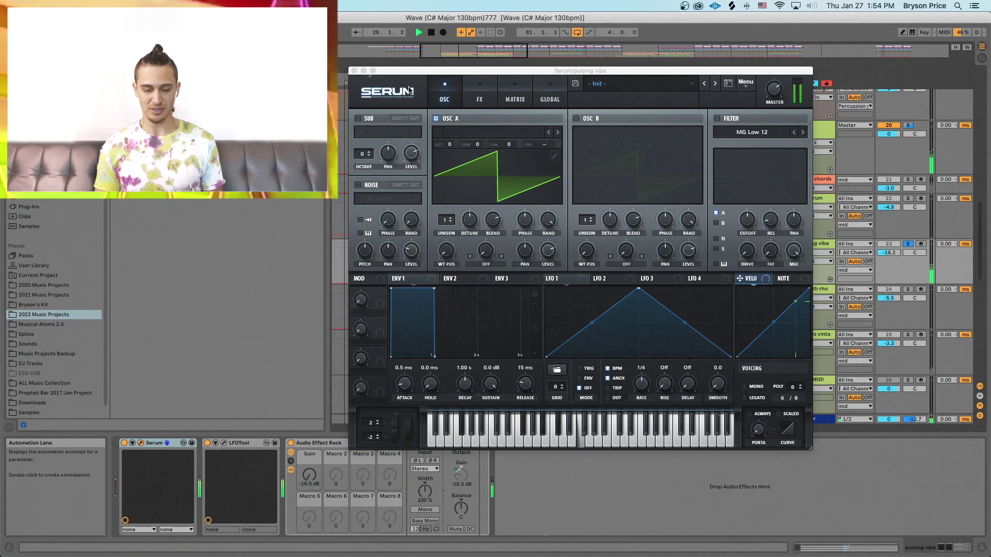
left_click(356, 68)
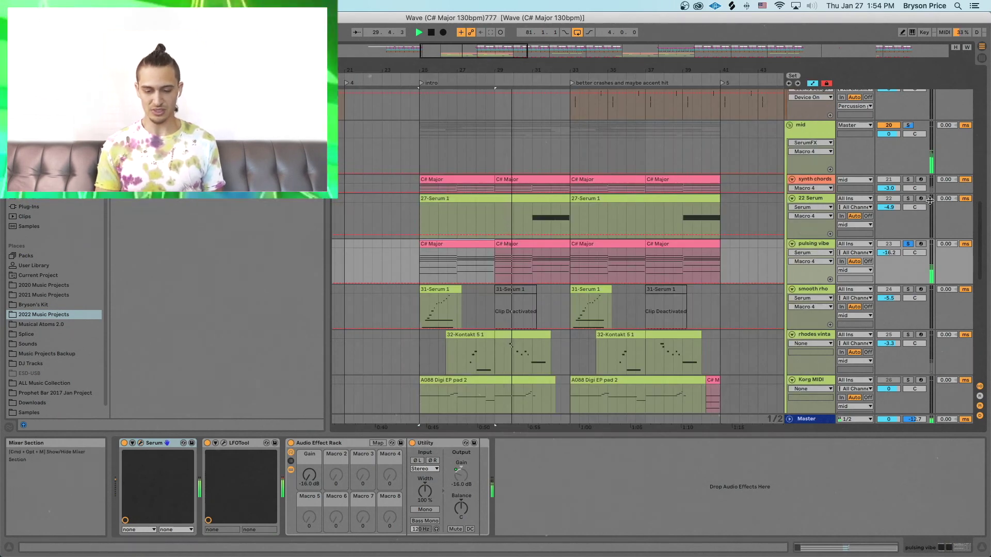
Solo the synth chords alongside the pulsing vibe track and play the two layers together
left_click(908, 179)
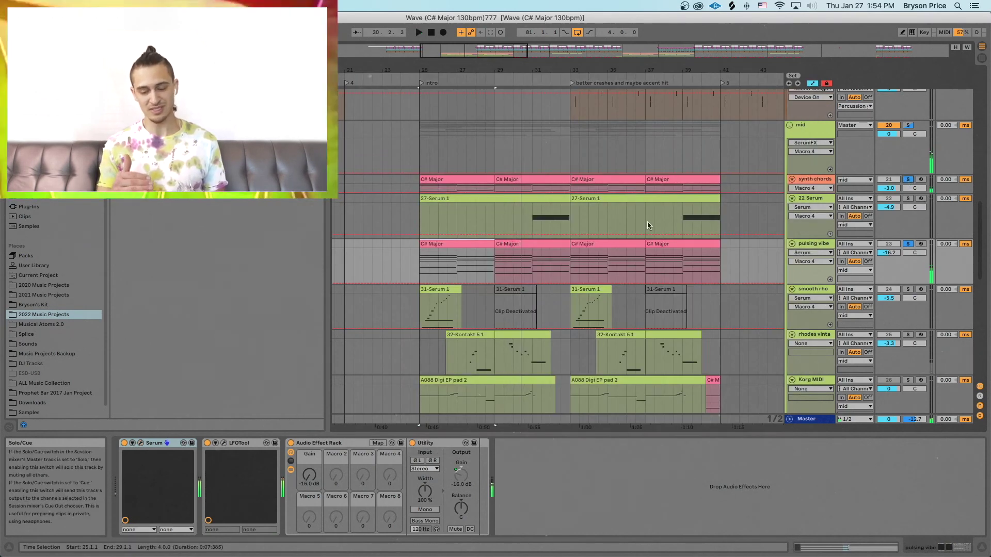
scroll(485, 231, "down", 3)
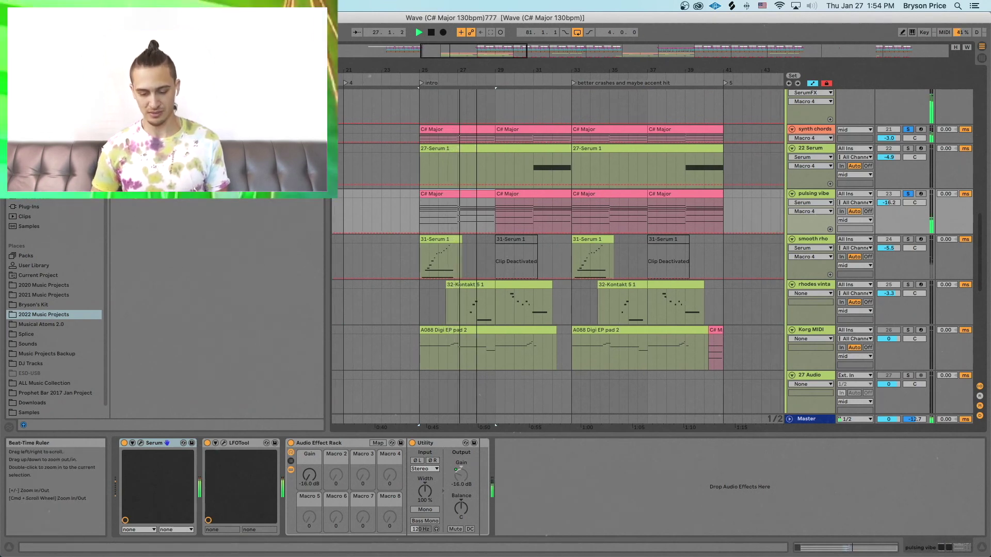
scroll(674, 294, "up", 3)
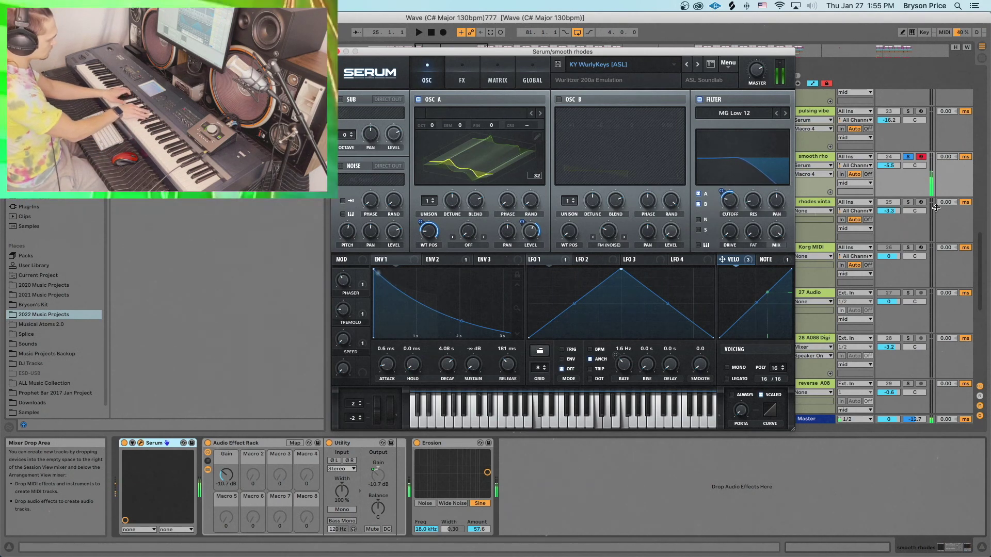
Close the smooth rhodes Serum window and place long staggered F#1 and A#1 notes at 1.2 and 1.3 in its clip
left_click(336, 52)
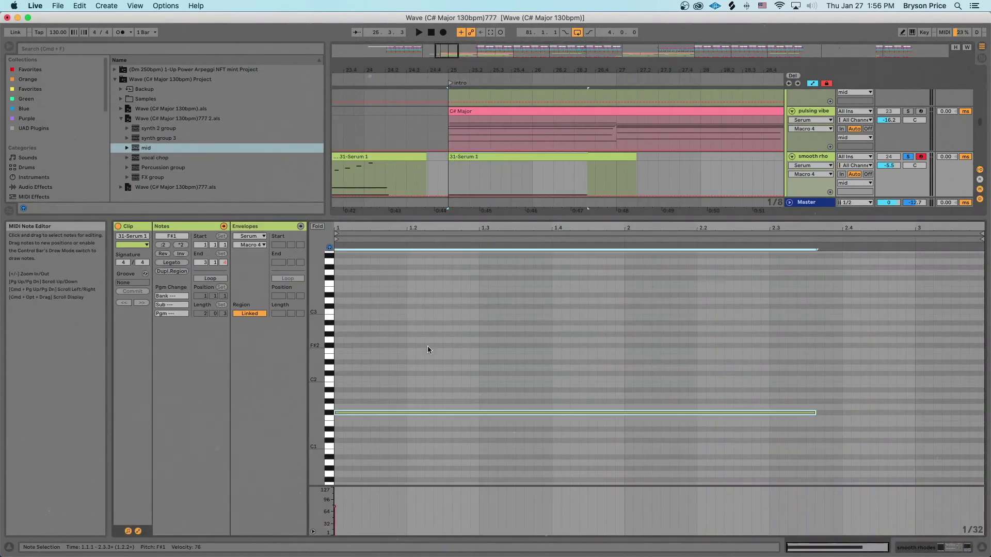
left_click_drag(382, 413, 442, 408)
left_click_drag(584, 390, 520, 393)
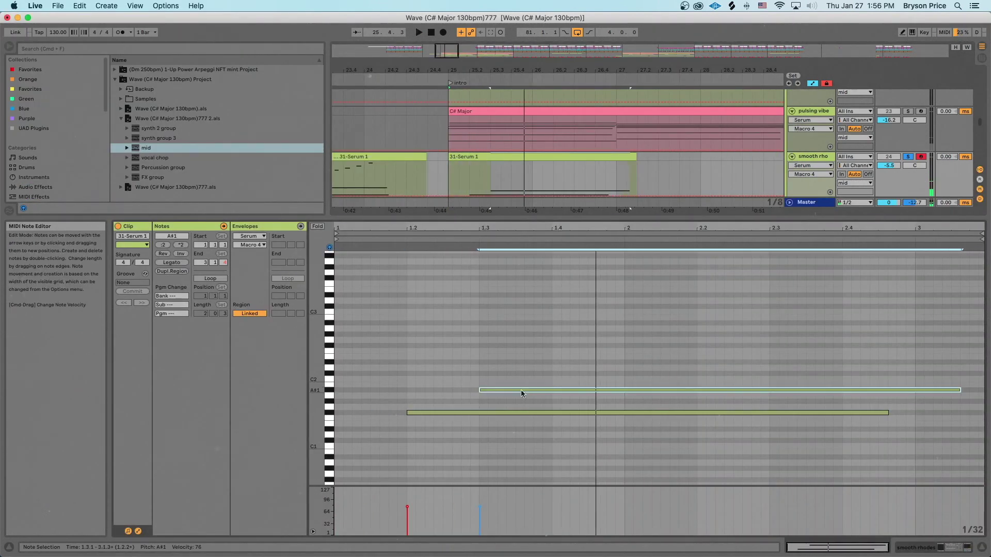
left_click_drag(950, 374, 982, 375)
key("space")
left_click_drag(543, 310, 597, 310)
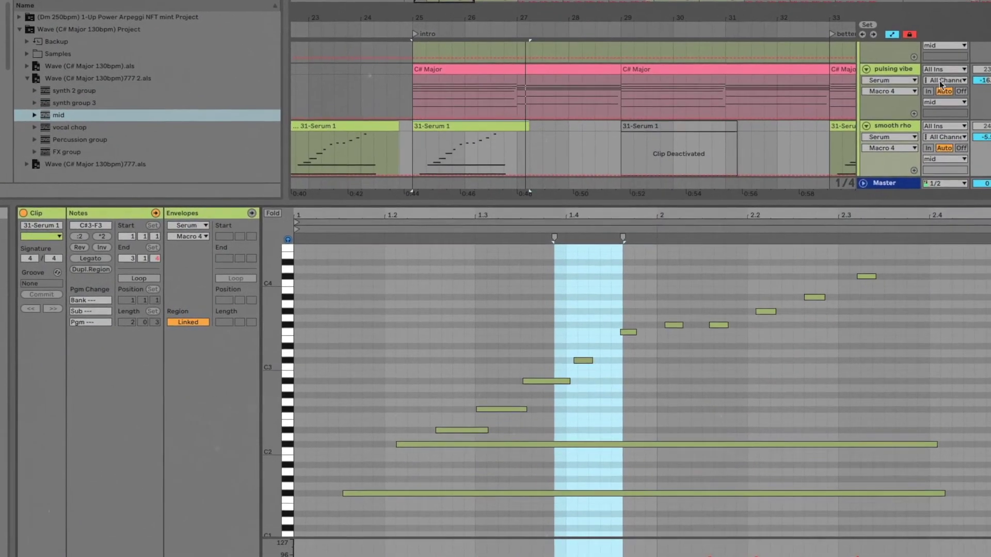
Check the Dinner 4-2 instrument in the rhodes vintage track's Kontakt and close its window
scroll(661, 149, "up", 3)
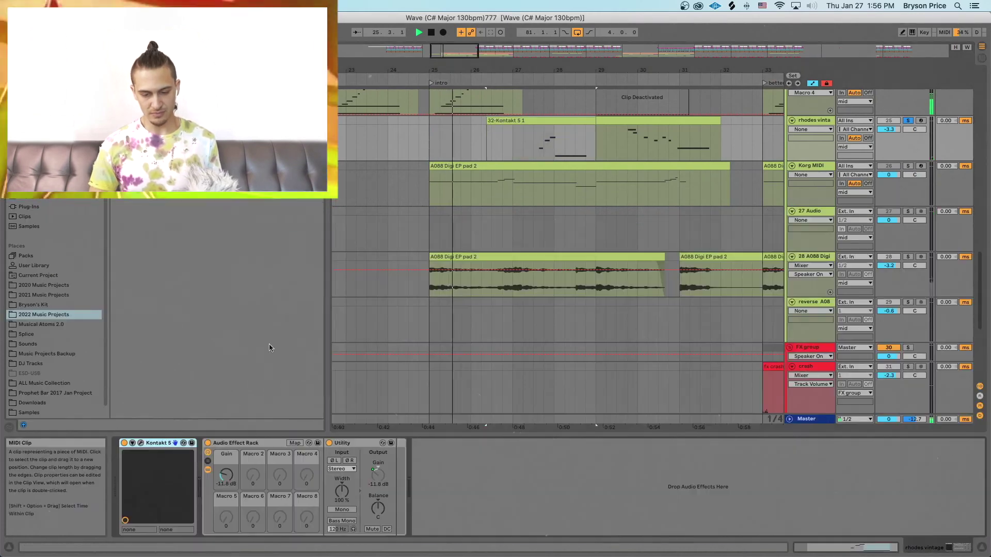
left_click(141, 443)
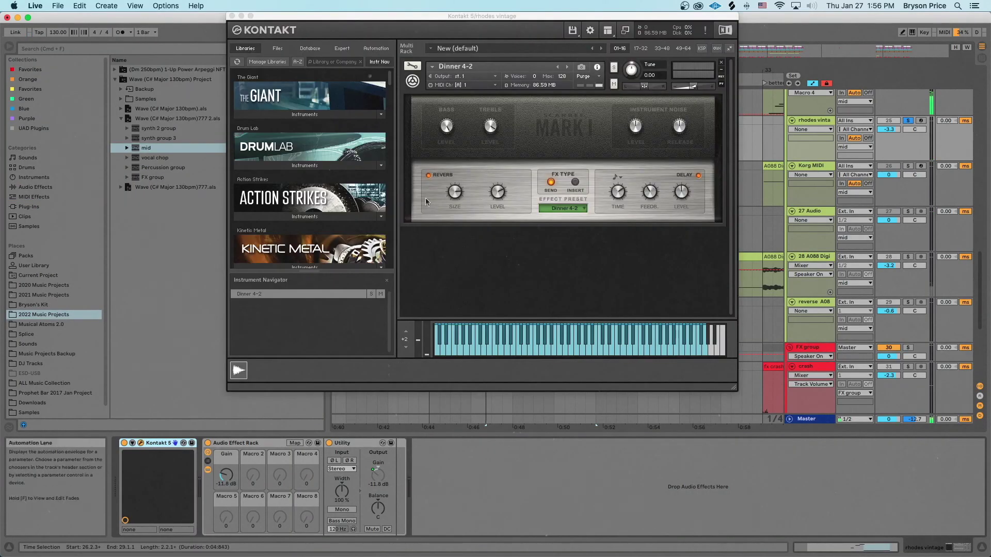
left_click_drag(445, 19, 484, 114)
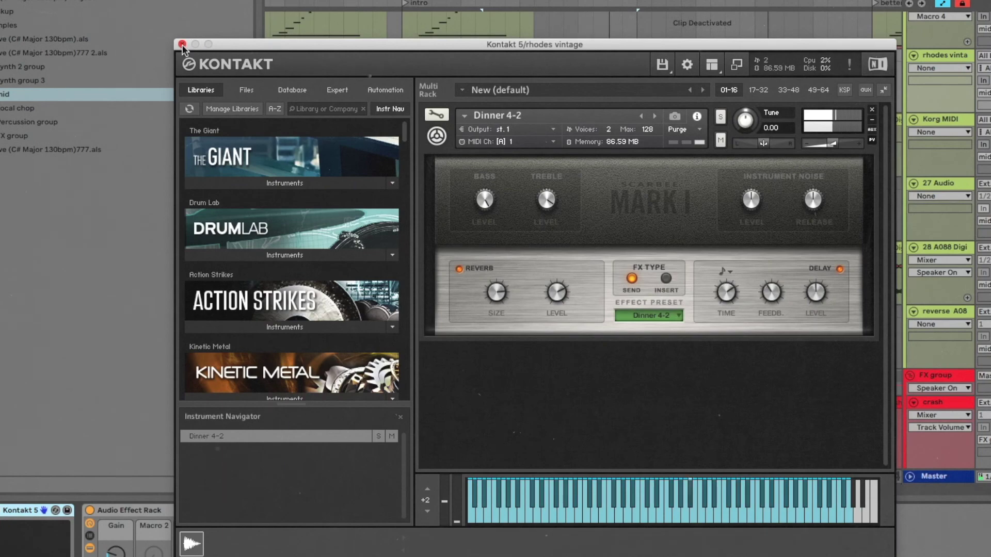
left_click(182, 44)
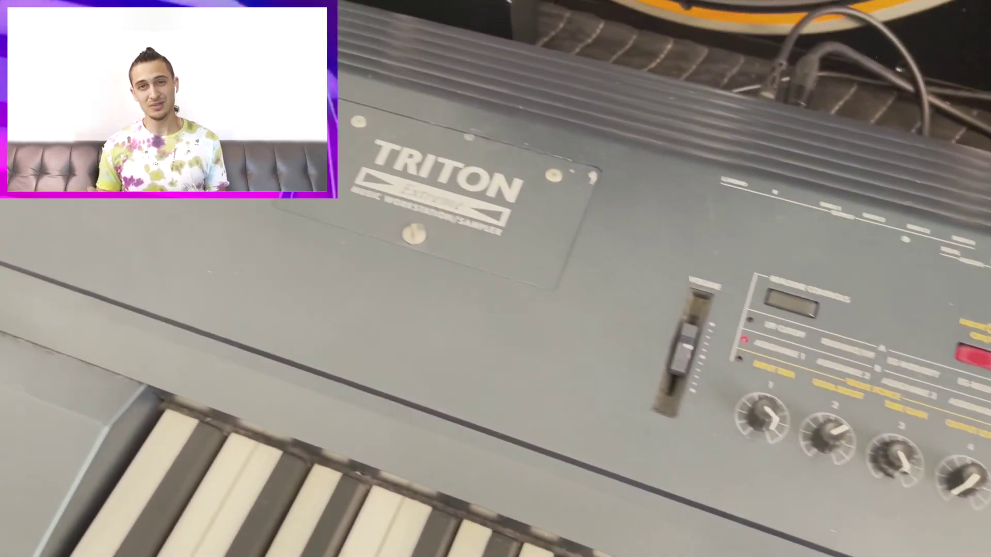